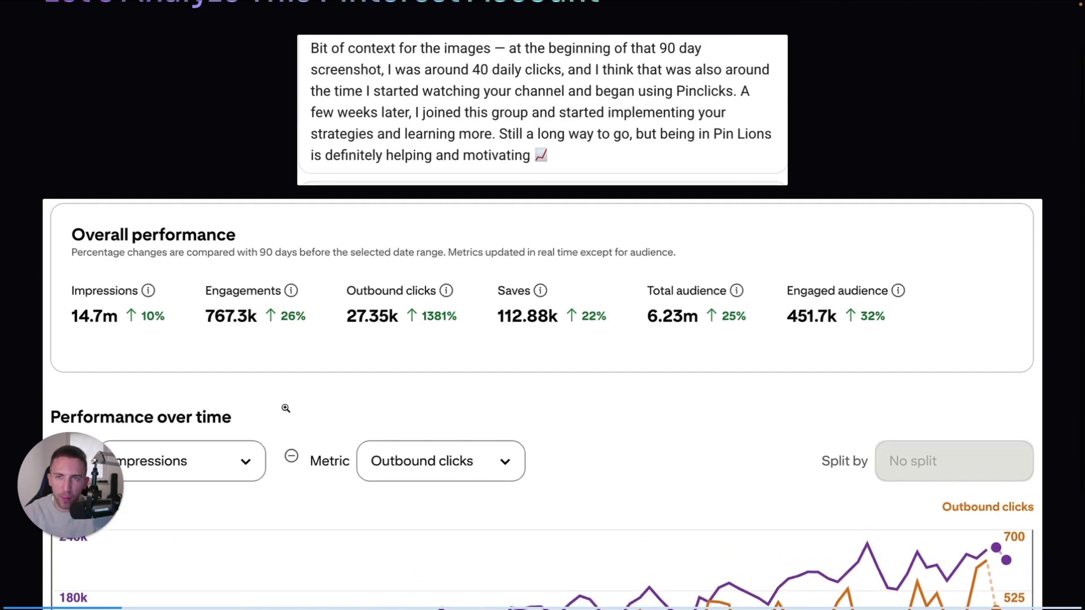
scroll(326, 210, "up", 1)
scroll(448, 148, "up", 1)
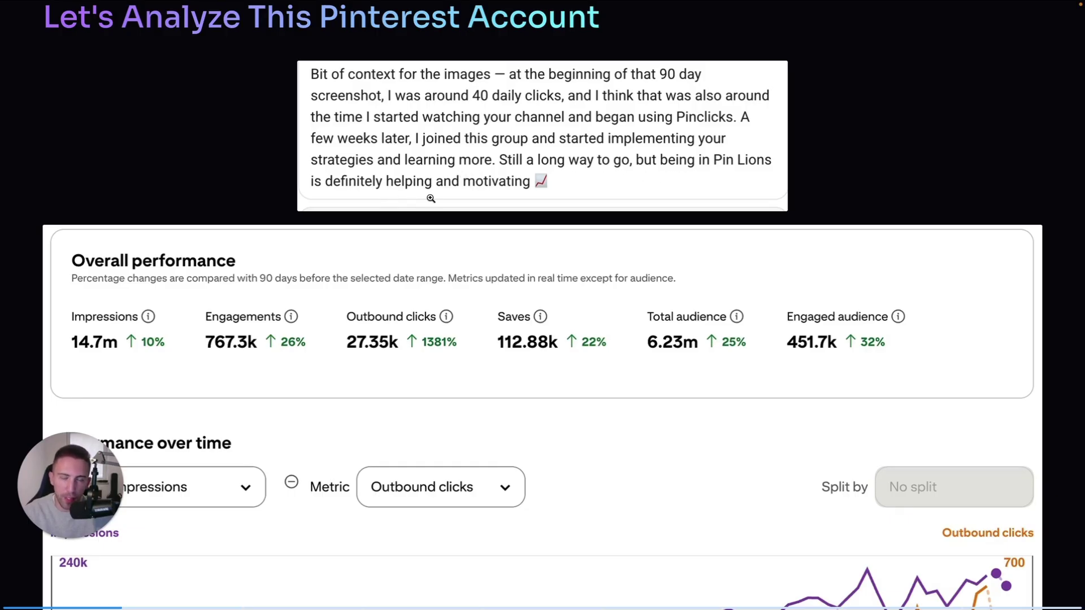
scroll(268, 254, "up", 1)
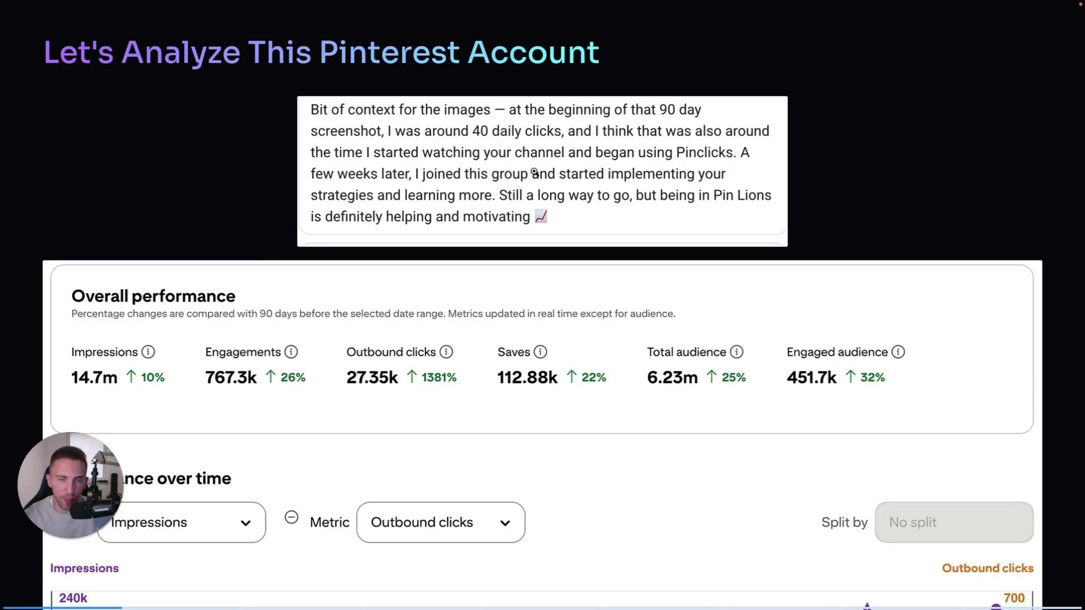
scroll(534, 172, "down", 5)
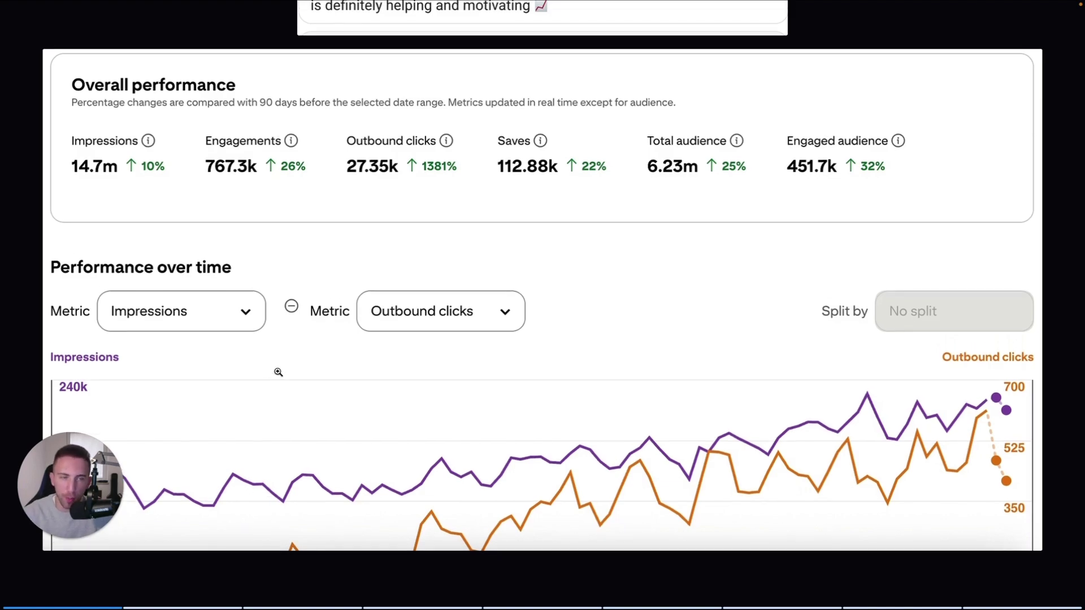
scroll(278, 372, "up", 5)
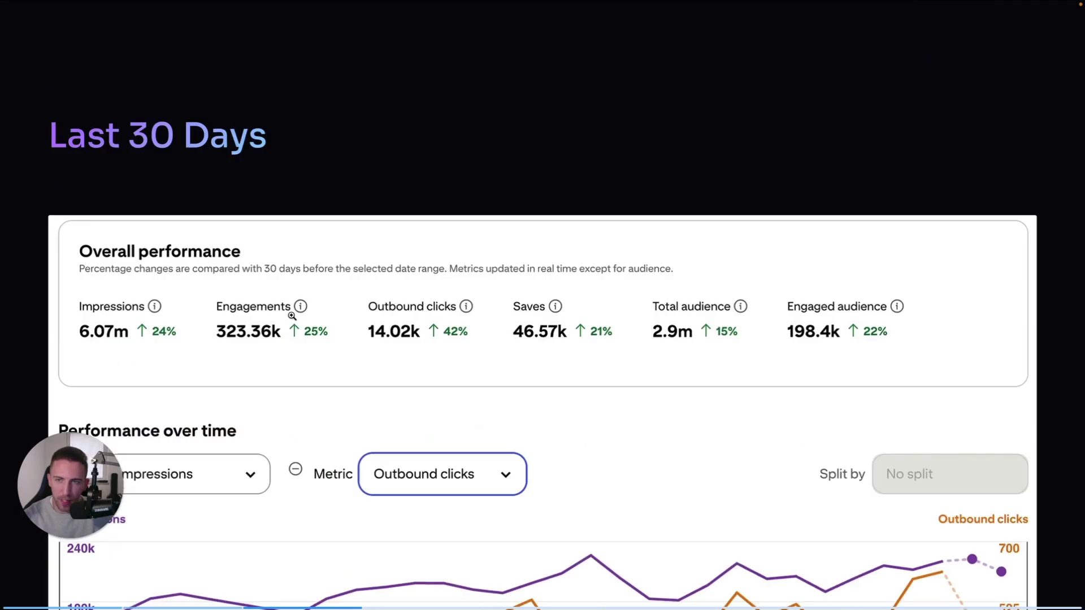
scroll(290, 310, "down", 2)
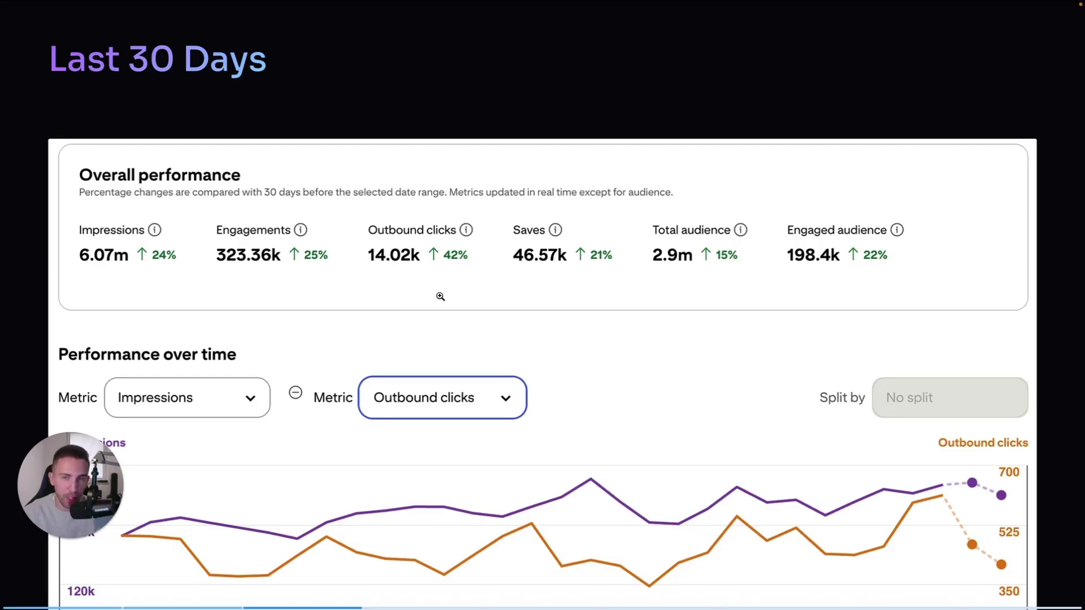
key("Right")
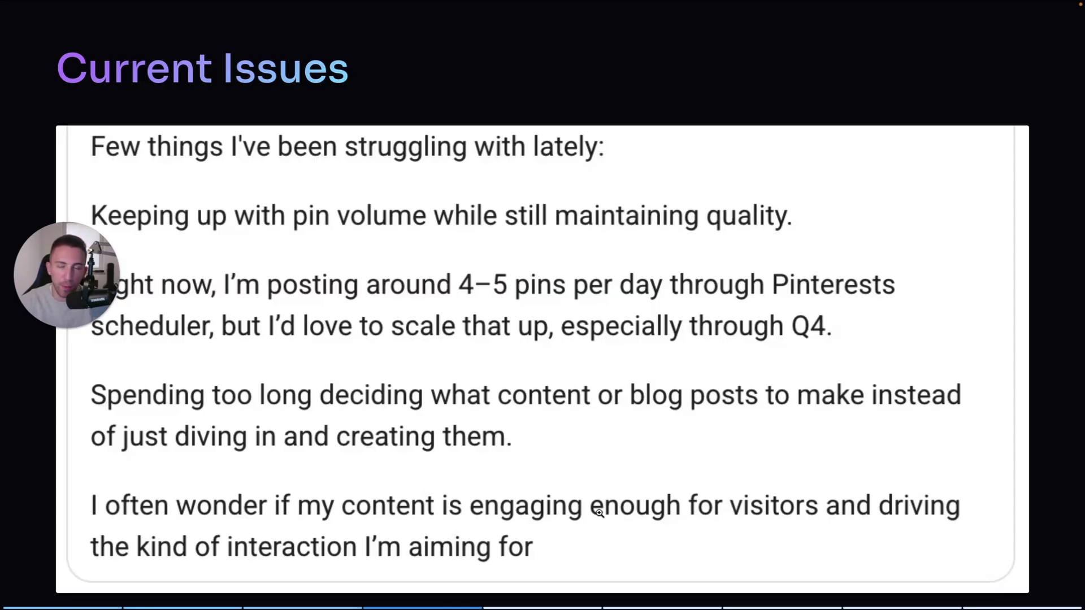
key("Left")
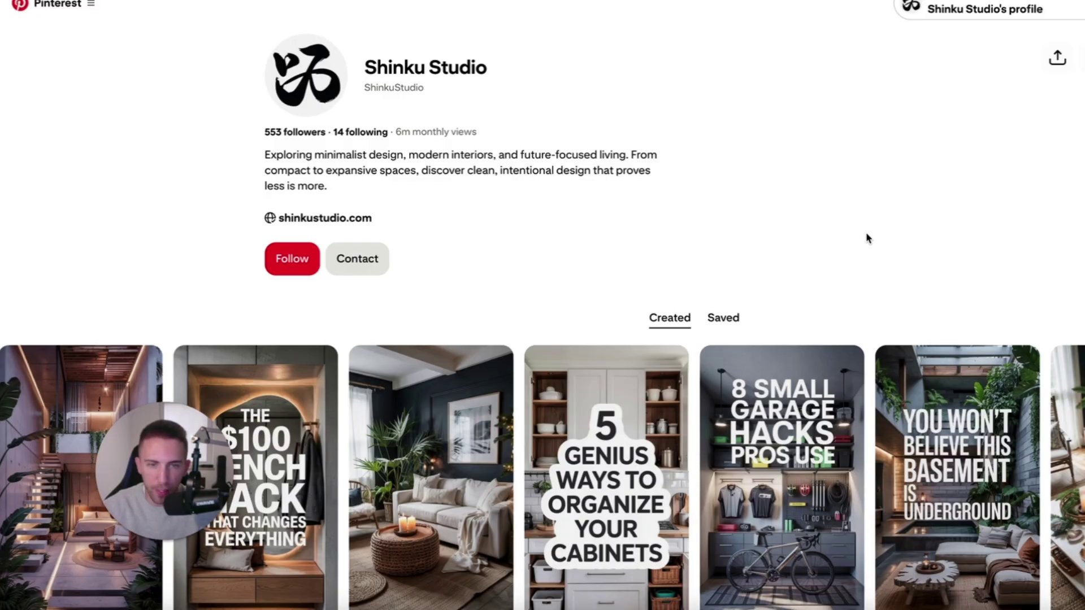
Step: Examine the newest pins on Shinku Studio's created list, comparing image-only pins with those carrying text overlays
scroll(870, 259, "down", 2)
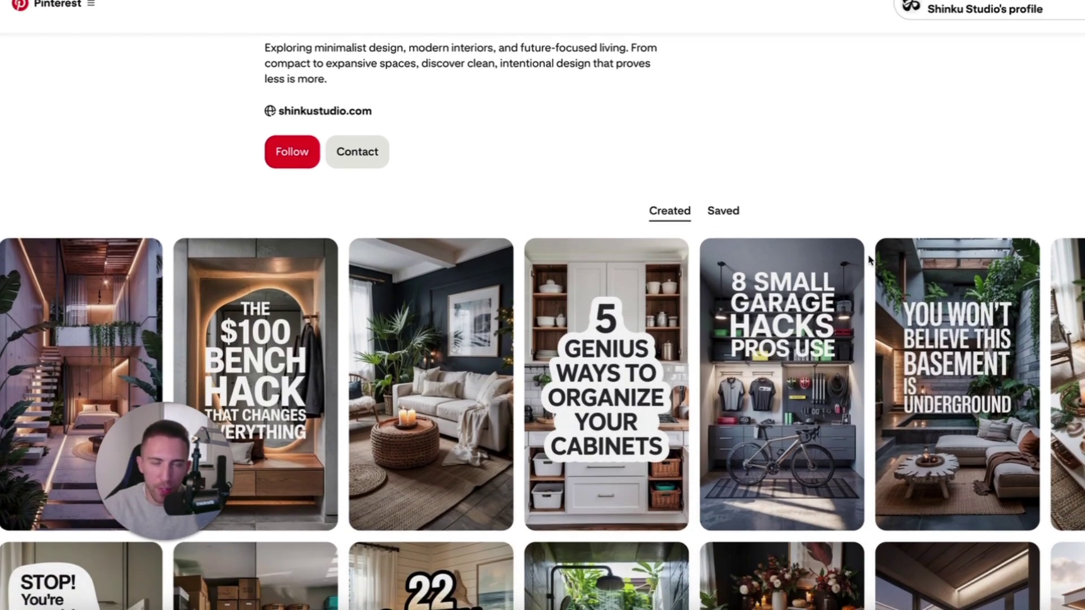
scroll(869, 260, "down", 1)
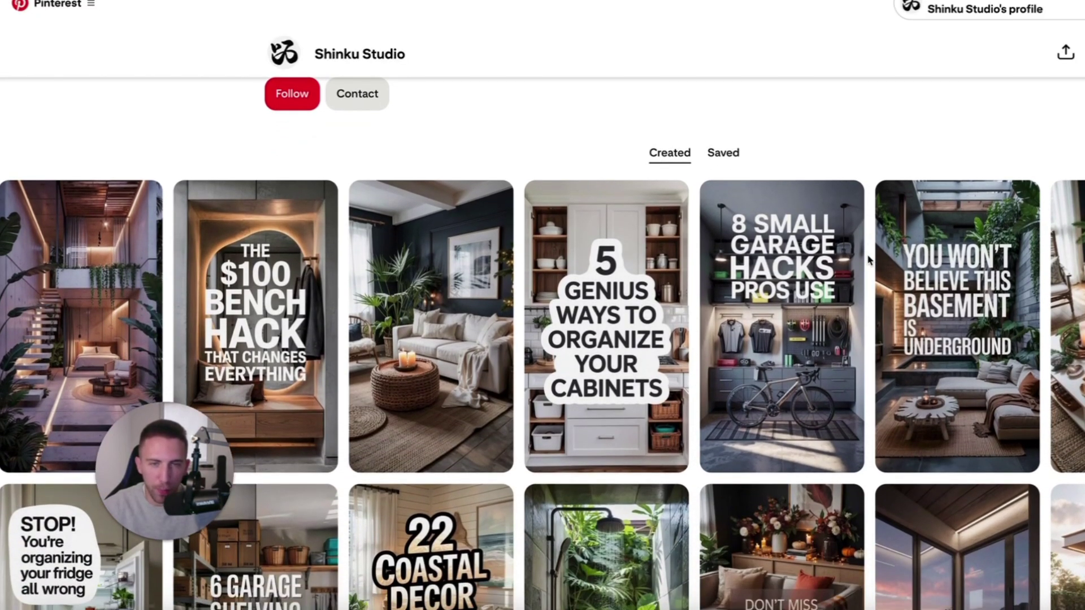
scroll(869, 260, "down", 1)
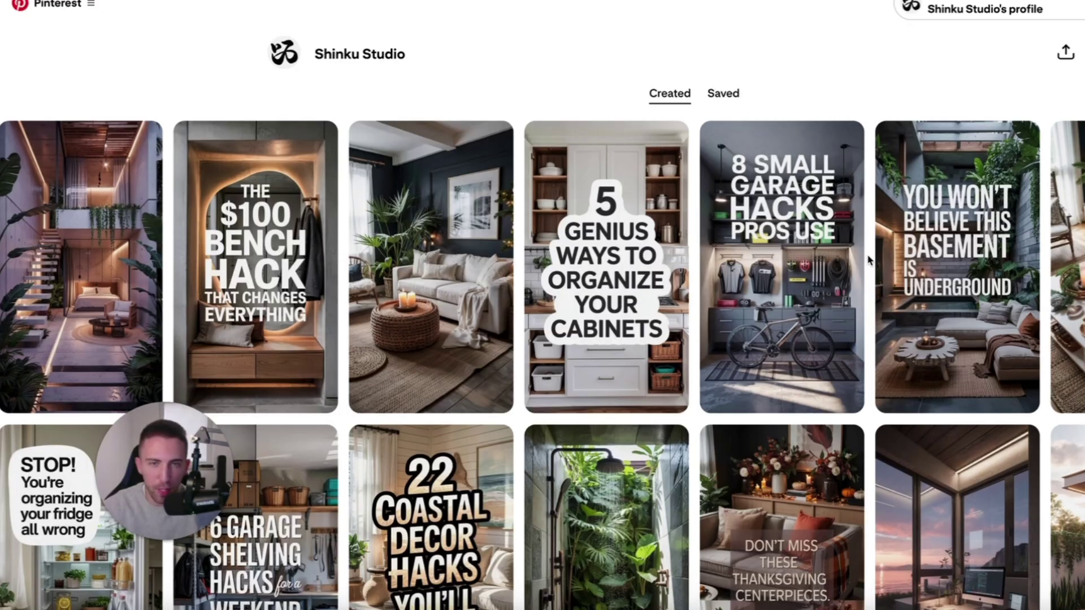
scroll(869, 260, "down", 1)
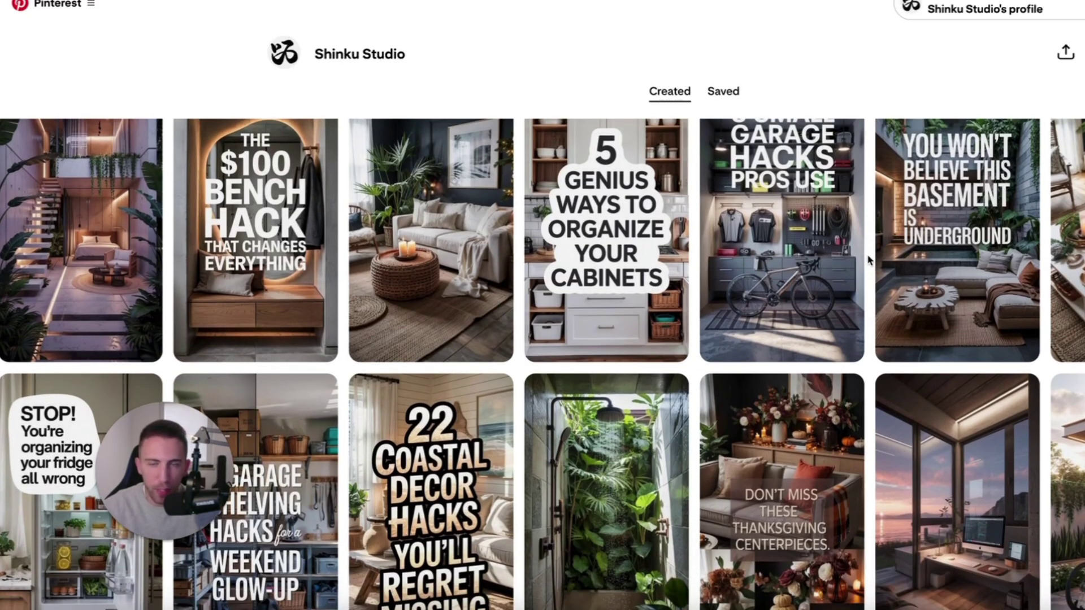
scroll(869, 260, "down", 3)
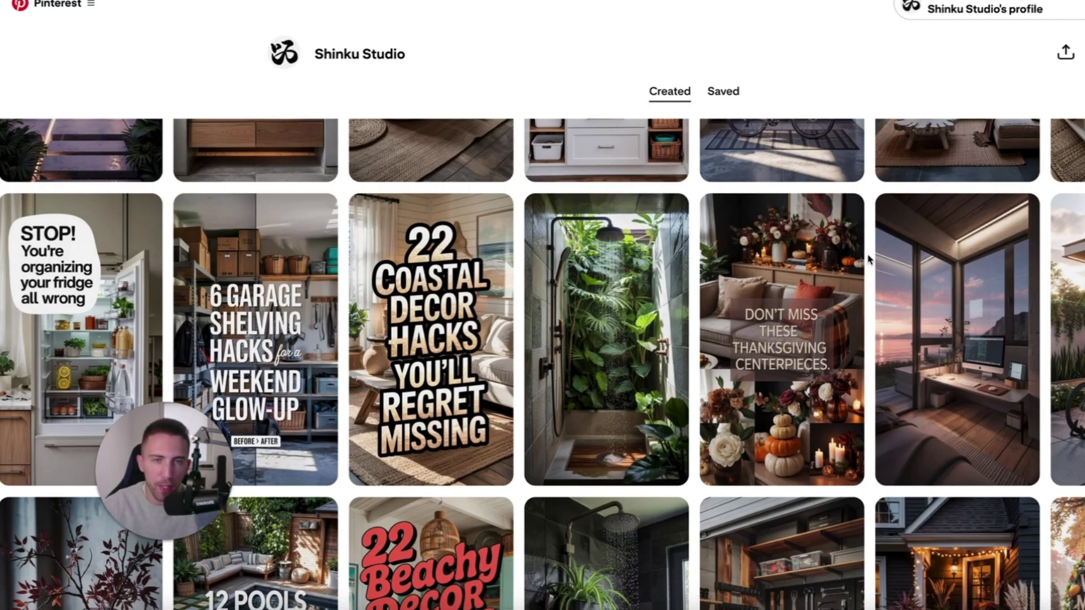
scroll(869, 260, "down", 1)
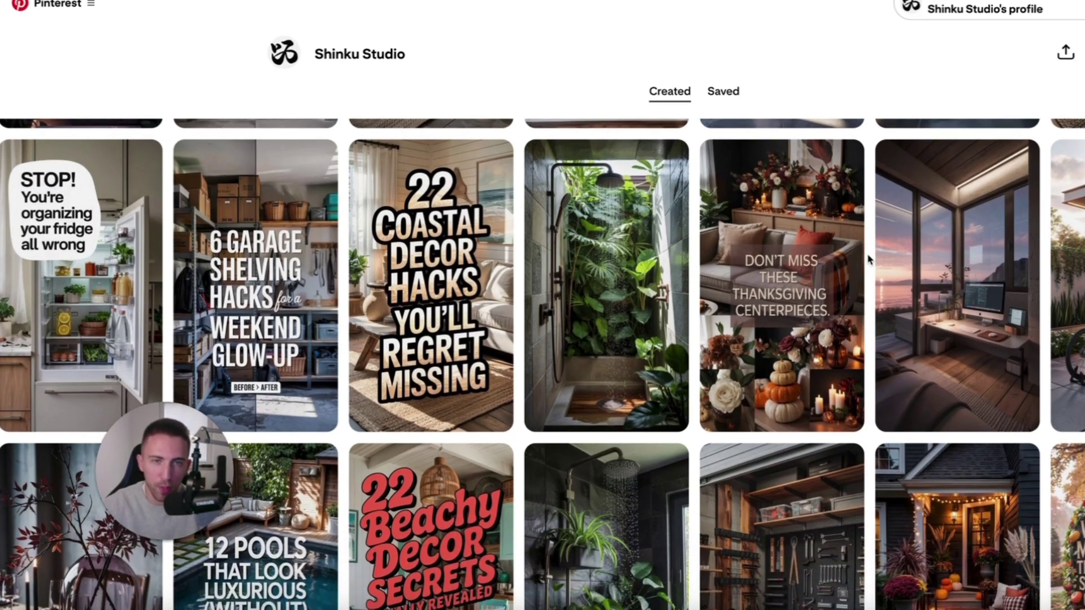
scroll(869, 260, "up", 3)
scroll(869, 260, "down", 3)
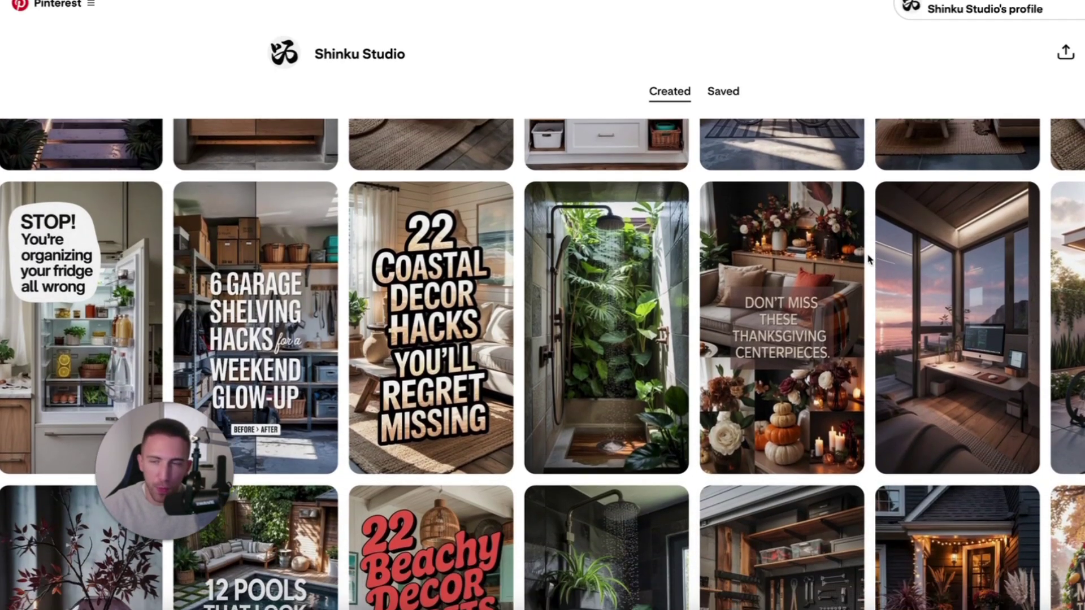
scroll(868, 259, "down", 2)
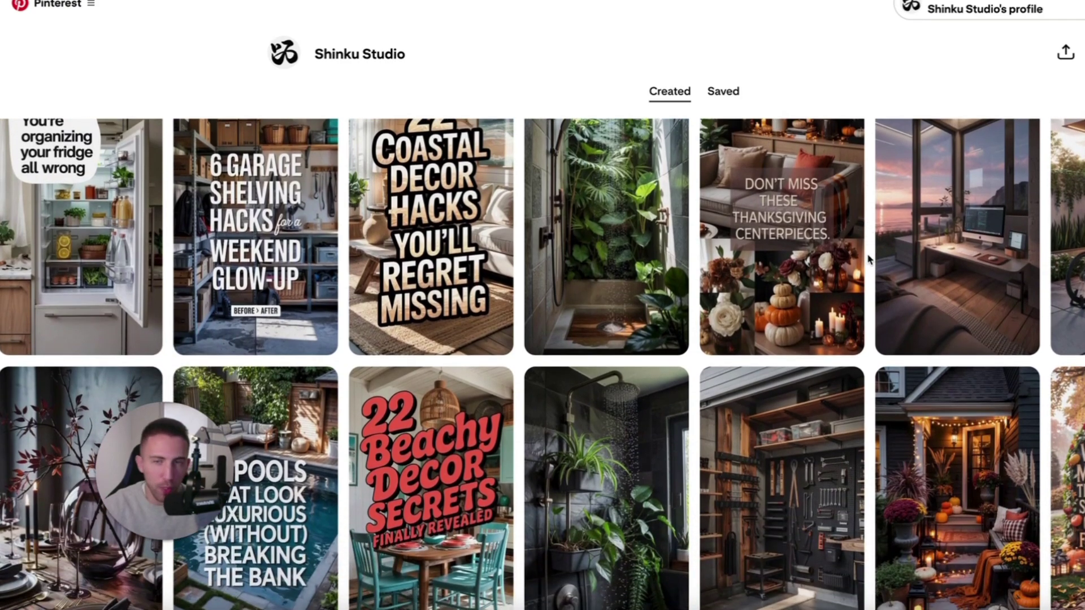
scroll(869, 260, "down", 3)
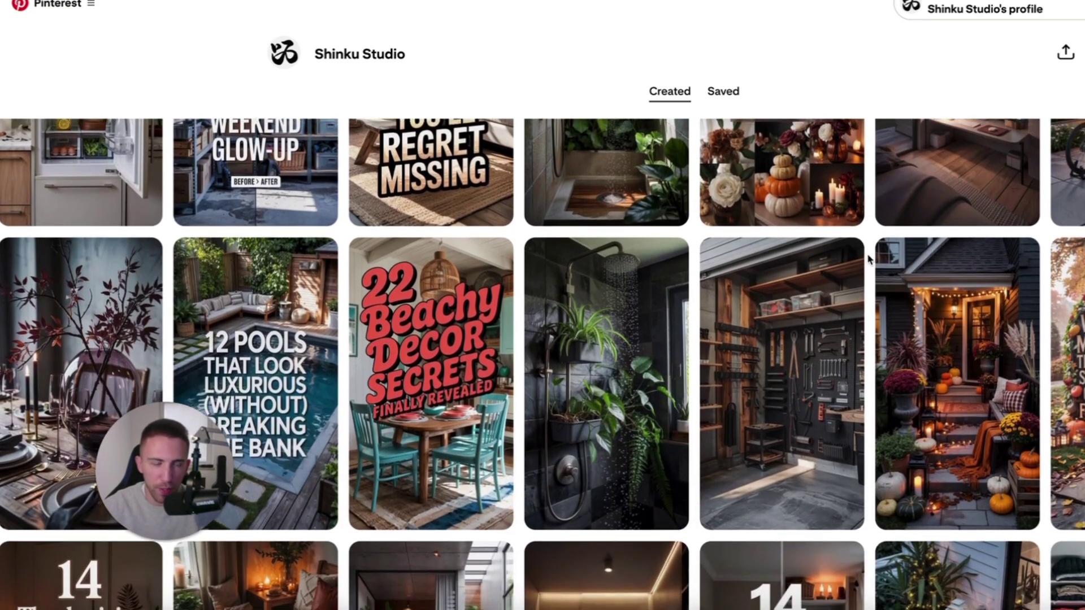
scroll(869, 259, "down", 2)
scroll(869, 260, "down", 5)
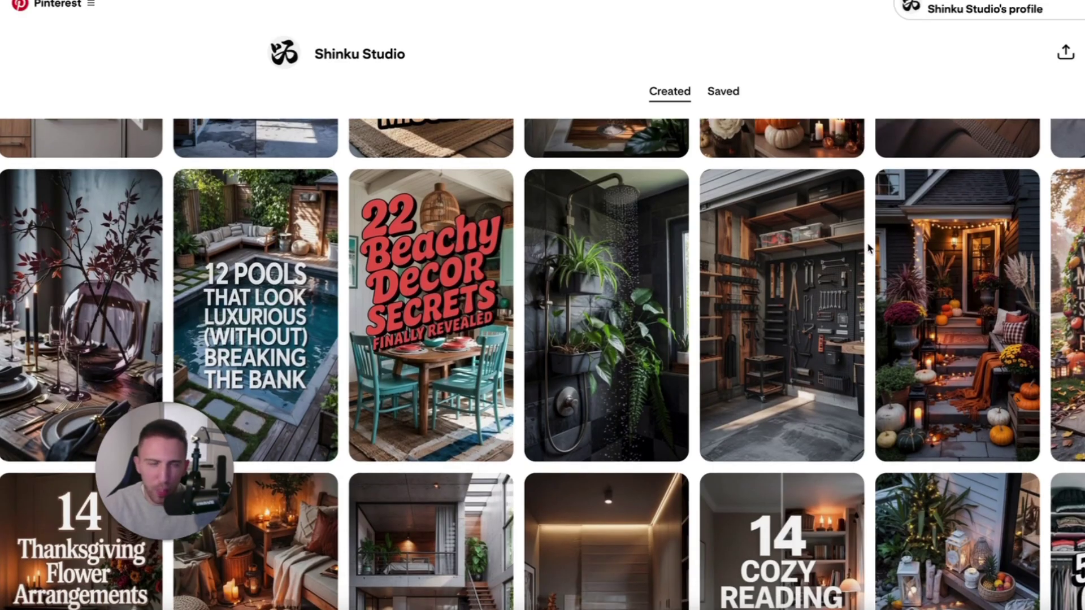
Step: Examine the older created pins, including the before-and-after "14 Cozy Reading Nooks Adults Dream About" design and the garage, pool and coastal decor pins
scroll(869, 248, "down", 3)
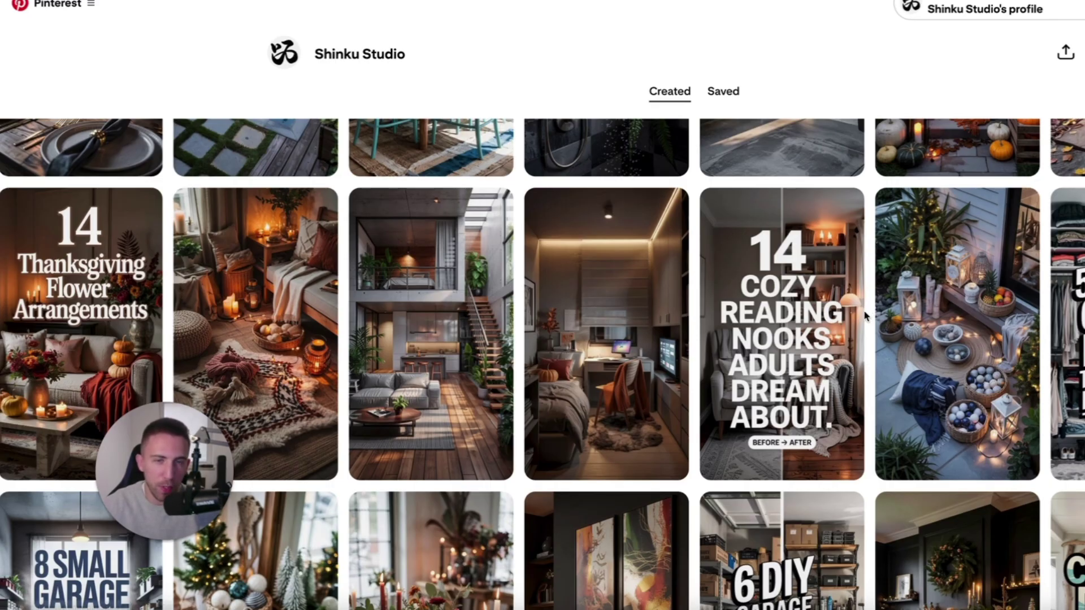
mouse_move(863, 319)
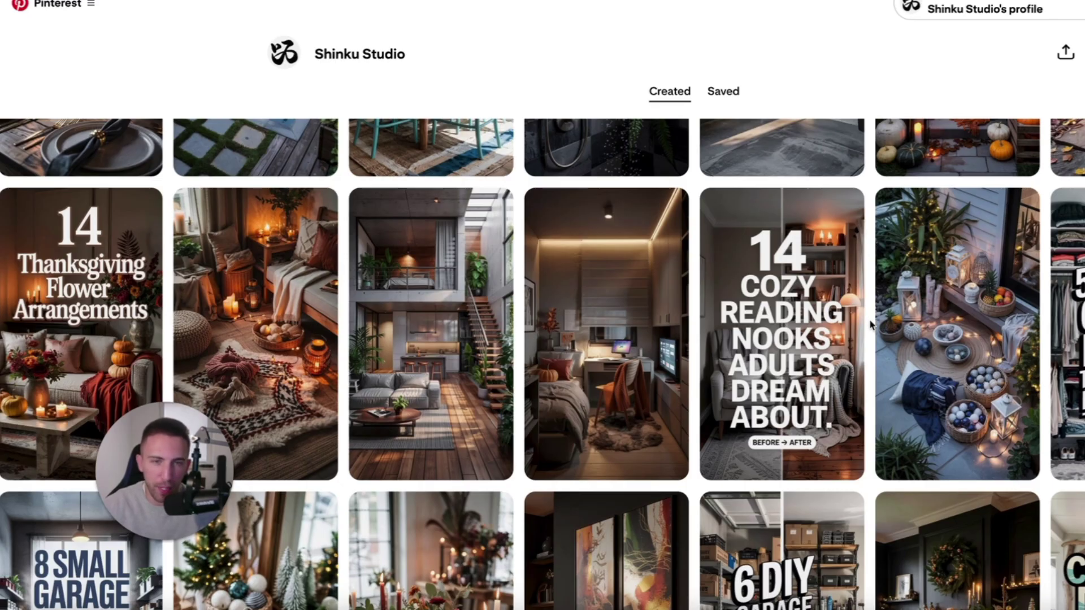
scroll(869, 326, "down", 2)
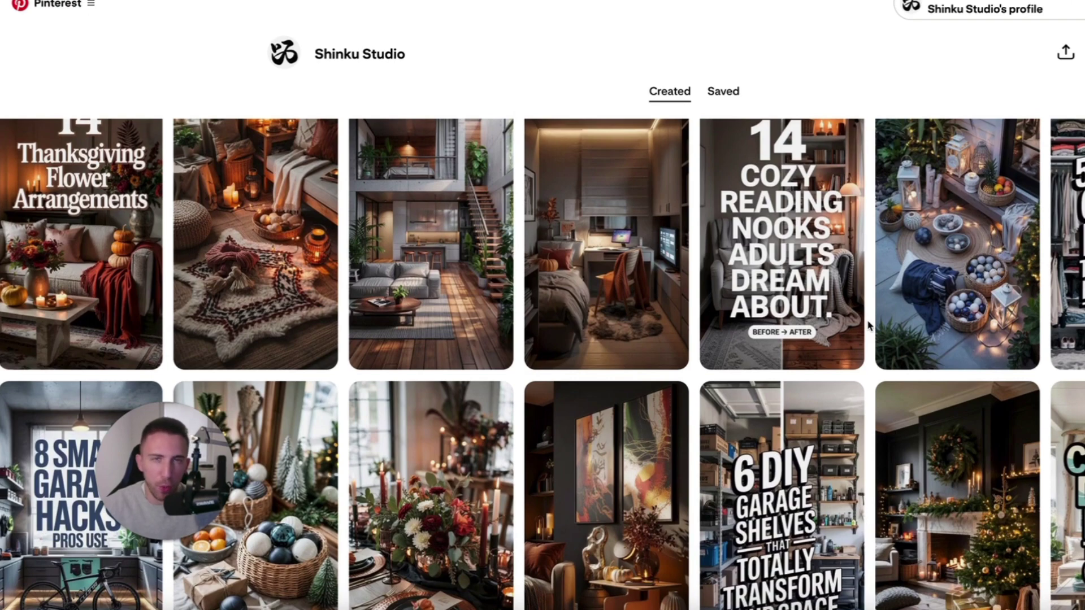
scroll(869, 326, "down", 2)
scroll(869, 325, "up", 3)
scroll(870, 326, "up", 1)
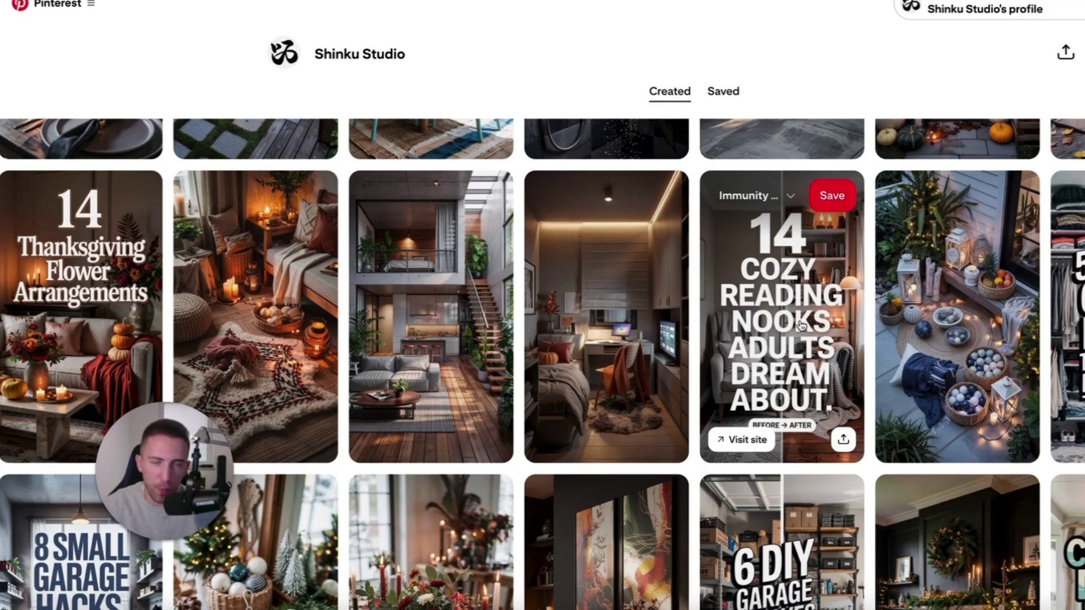
scroll(870, 323, "down", 1)
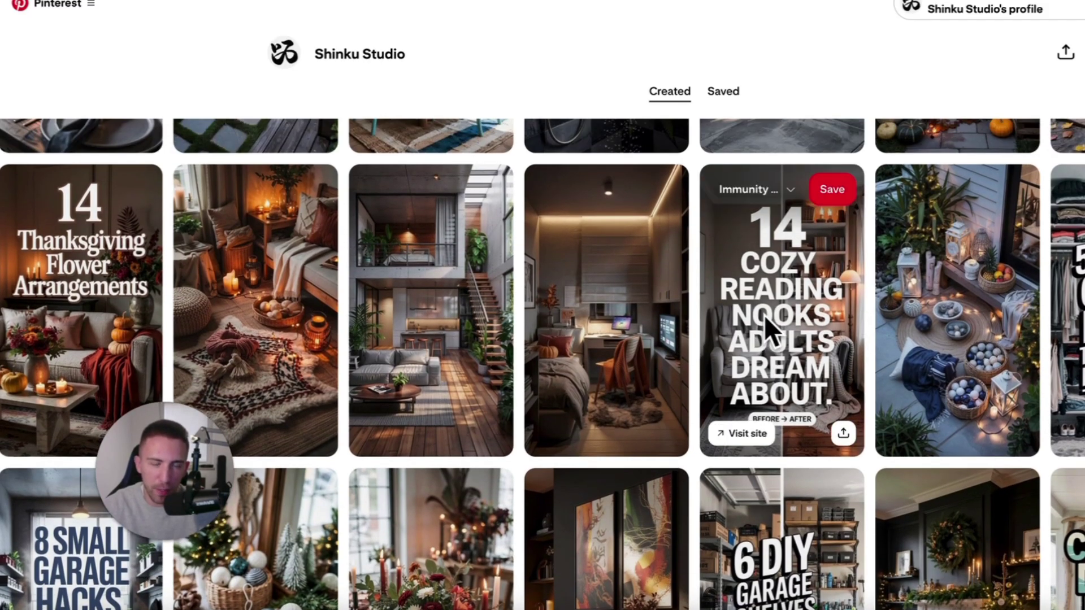
scroll(865, 339, "down", 1)
scroll(866, 339, "down", 1)
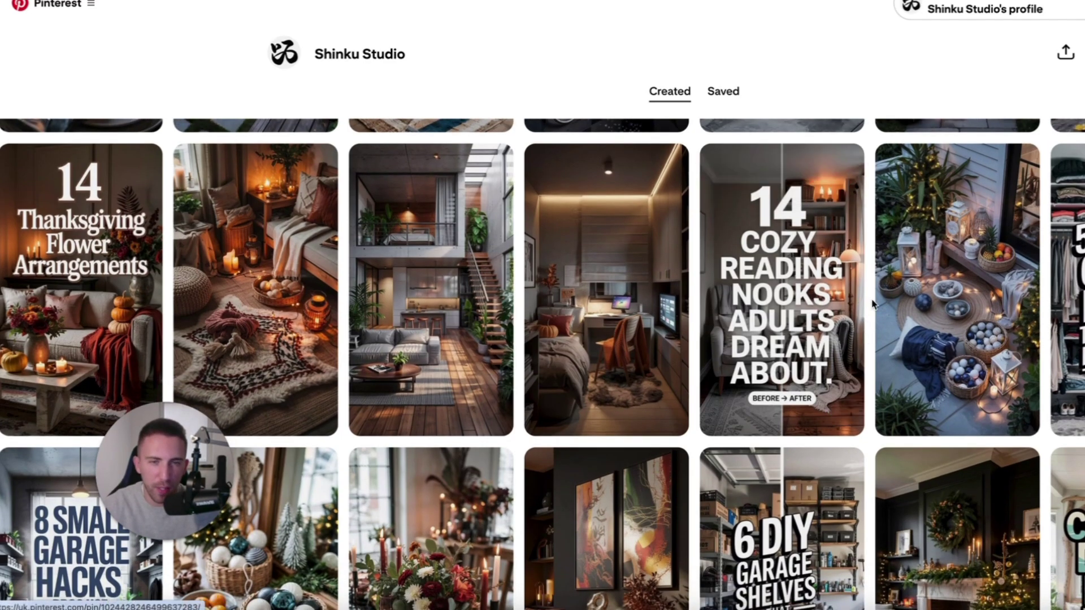
scroll(868, 304, "down", 4)
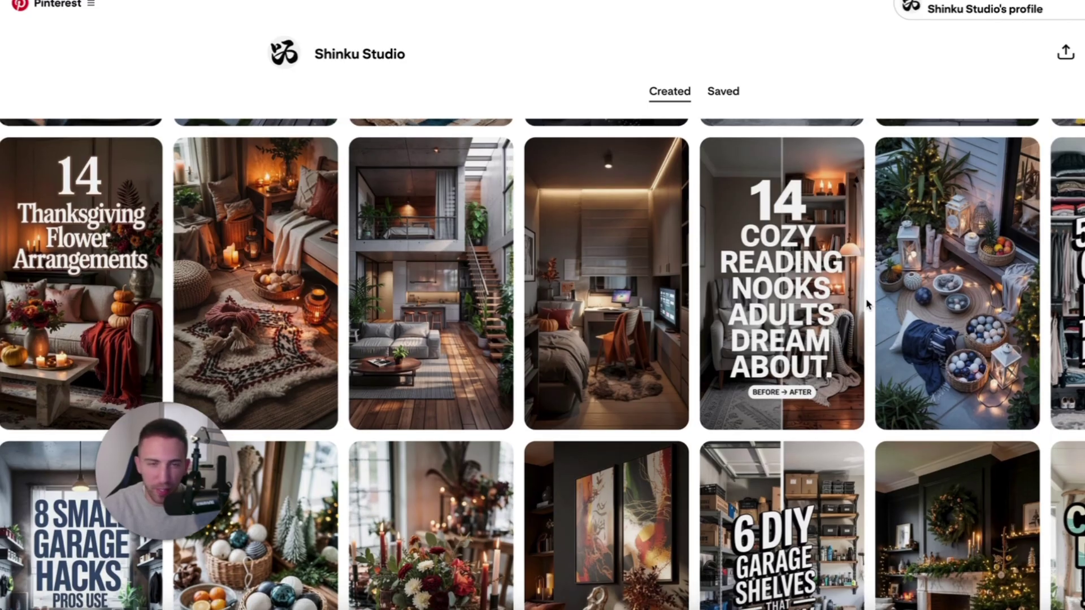
scroll(869, 304, "down", 3)
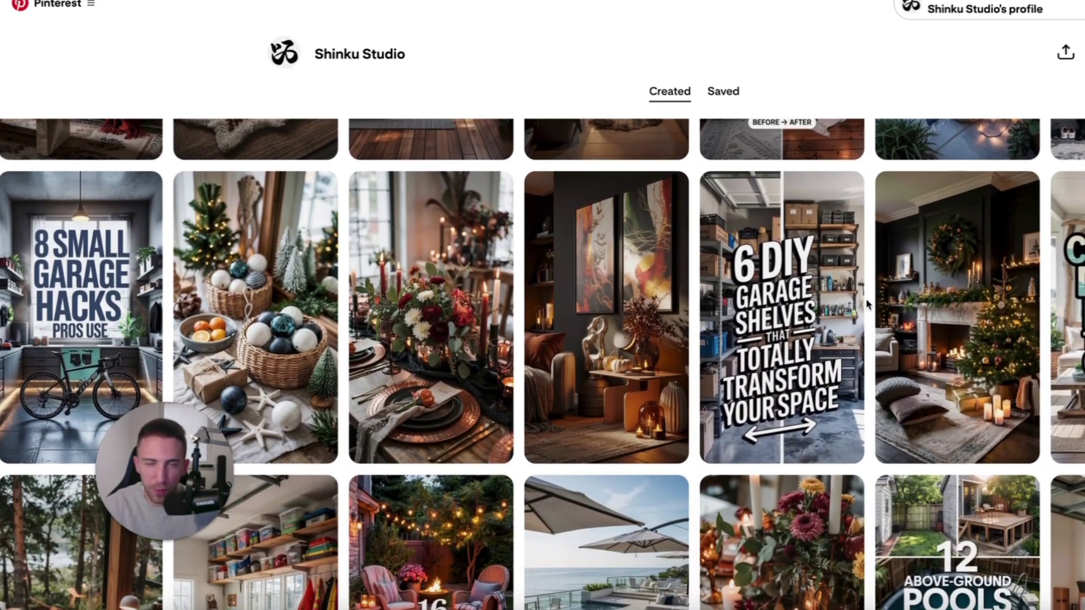
scroll(868, 305, "down", 4)
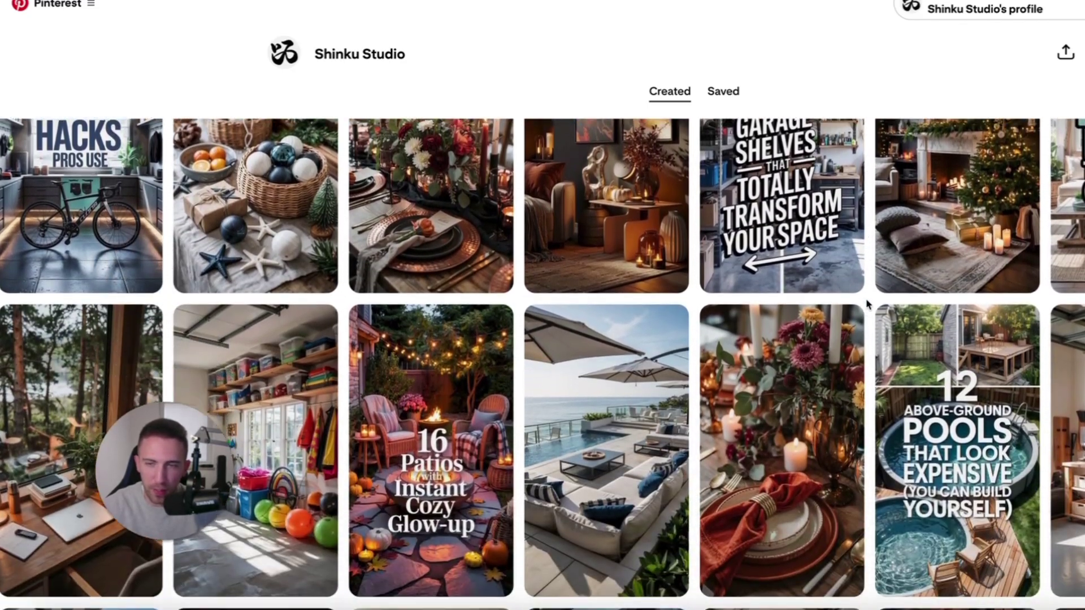
scroll(868, 305, "down", 1)
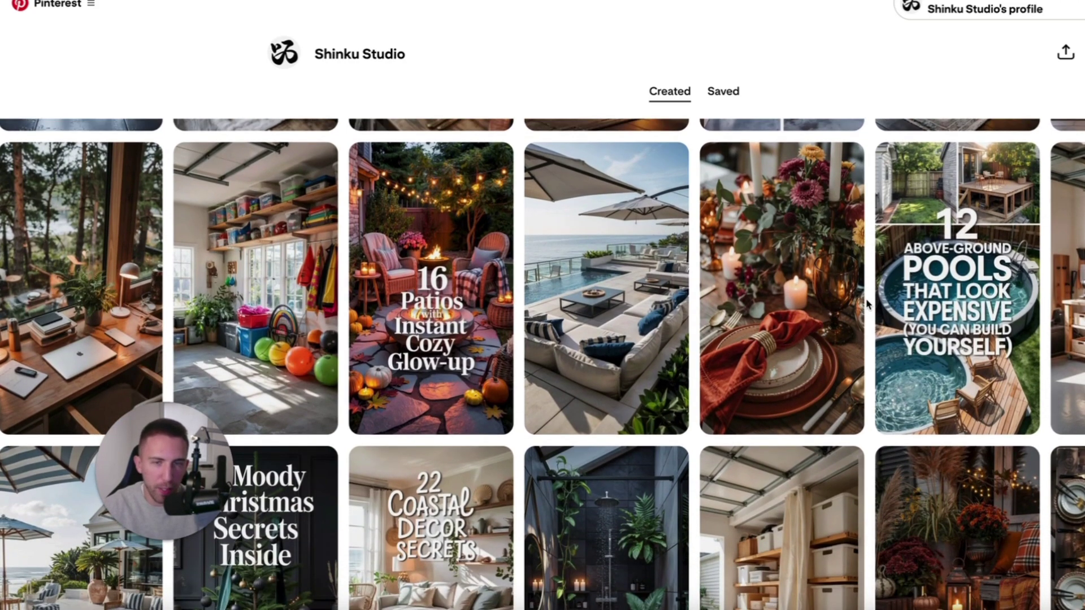
scroll(868, 304, "down", 2)
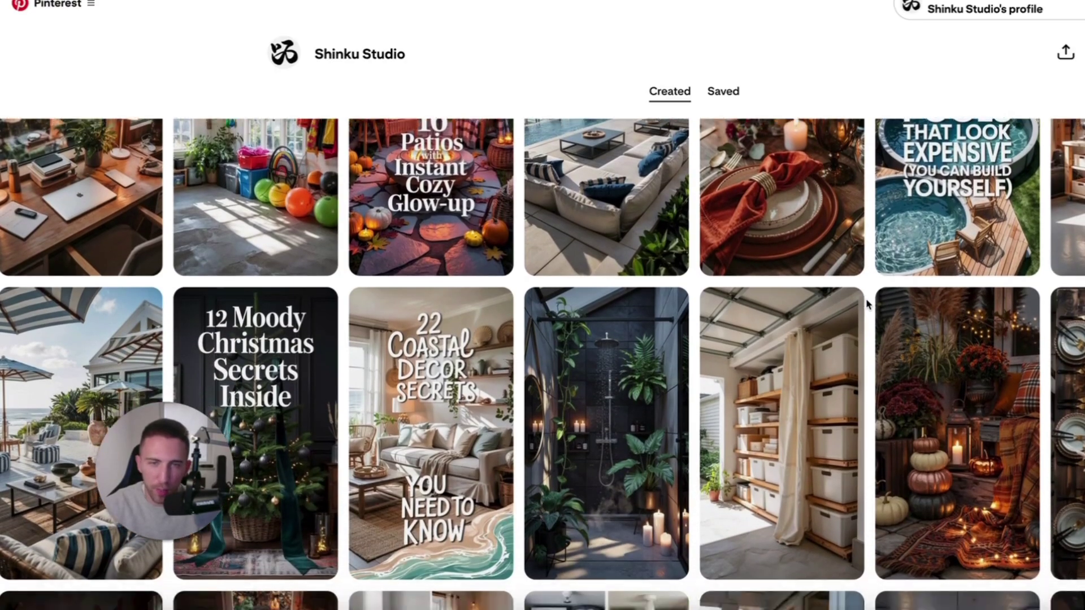
Step: Open the Beach House Christmas Decor board from the profile's saved boards and expand its full description
scroll(709, 232, "down", 2)
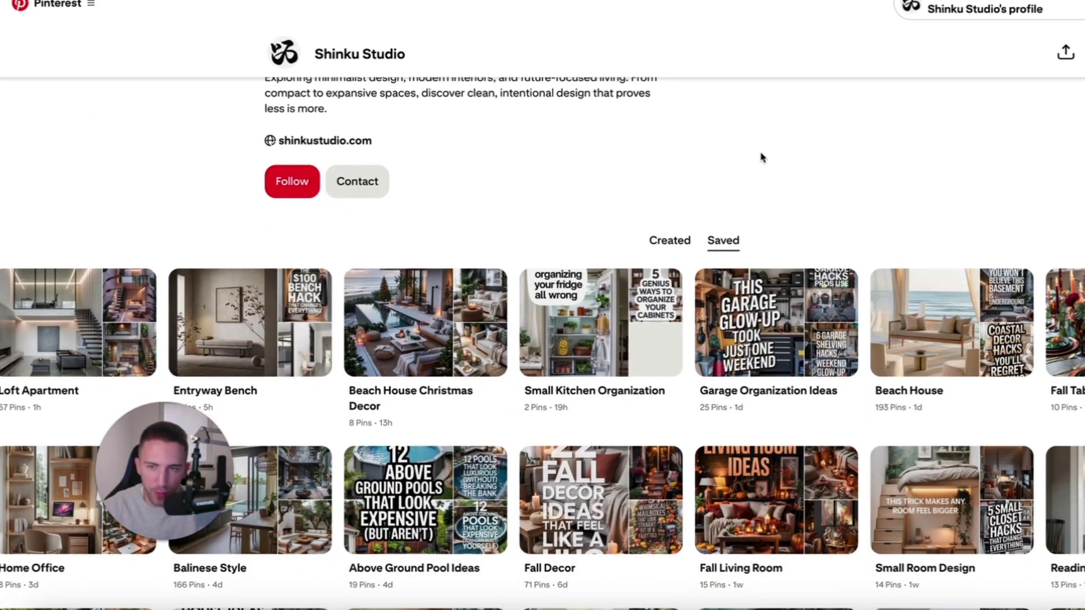
left_click(427, 353)
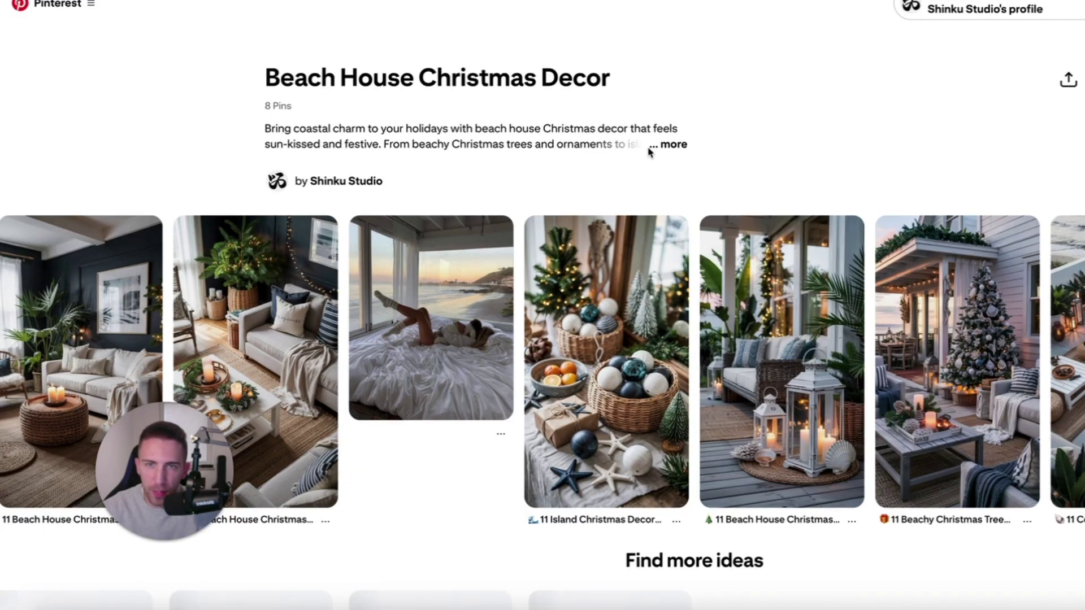
left_click(667, 147)
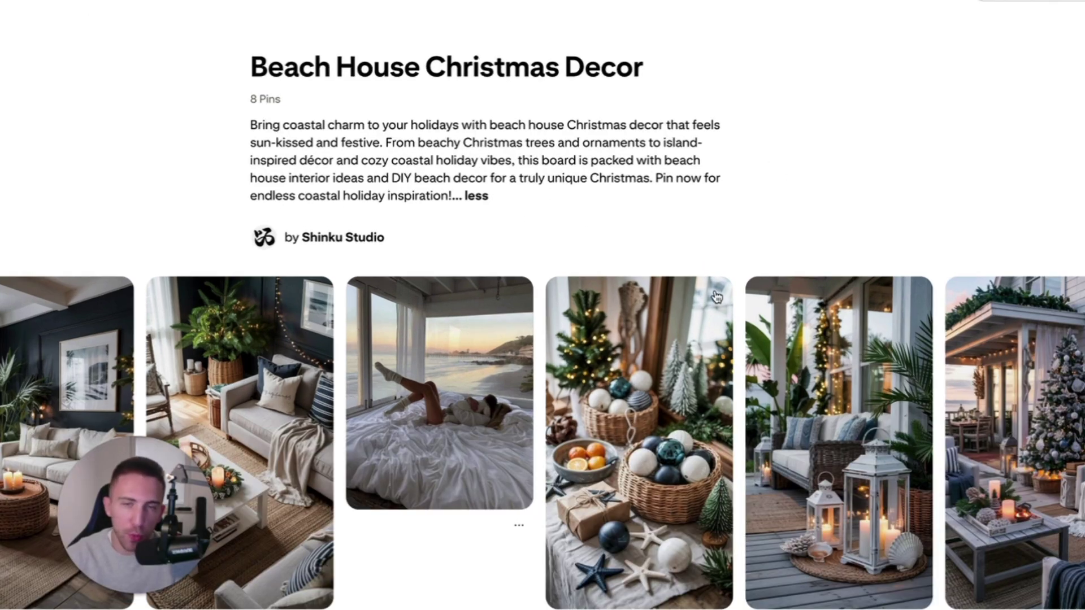
left_click(543, 325)
scroll(394, 314, "down", 5)
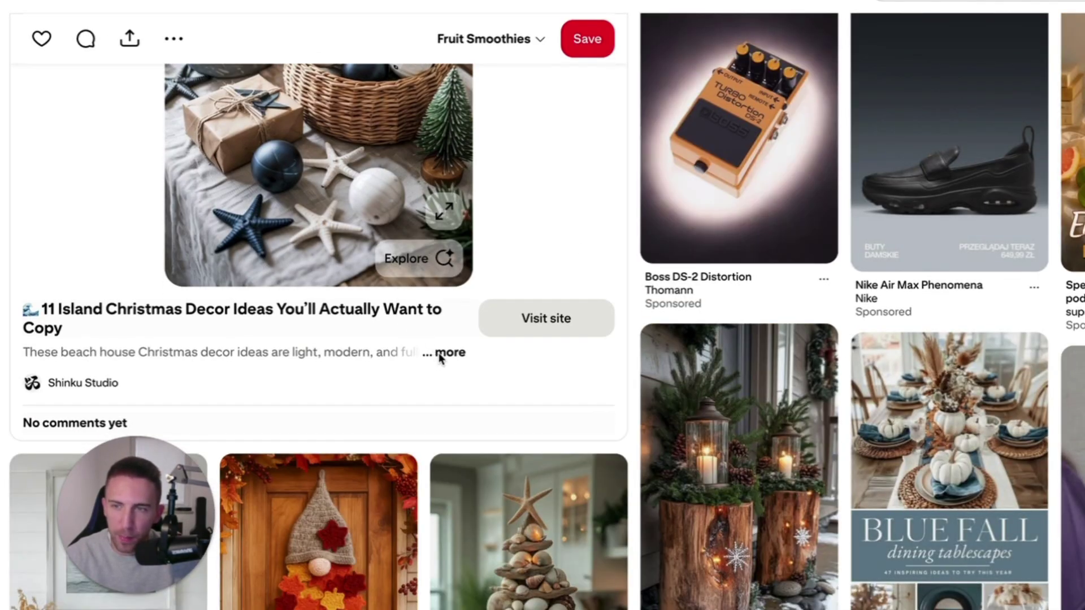
left_click(439, 355)
scroll(419, 369, "down", 1)
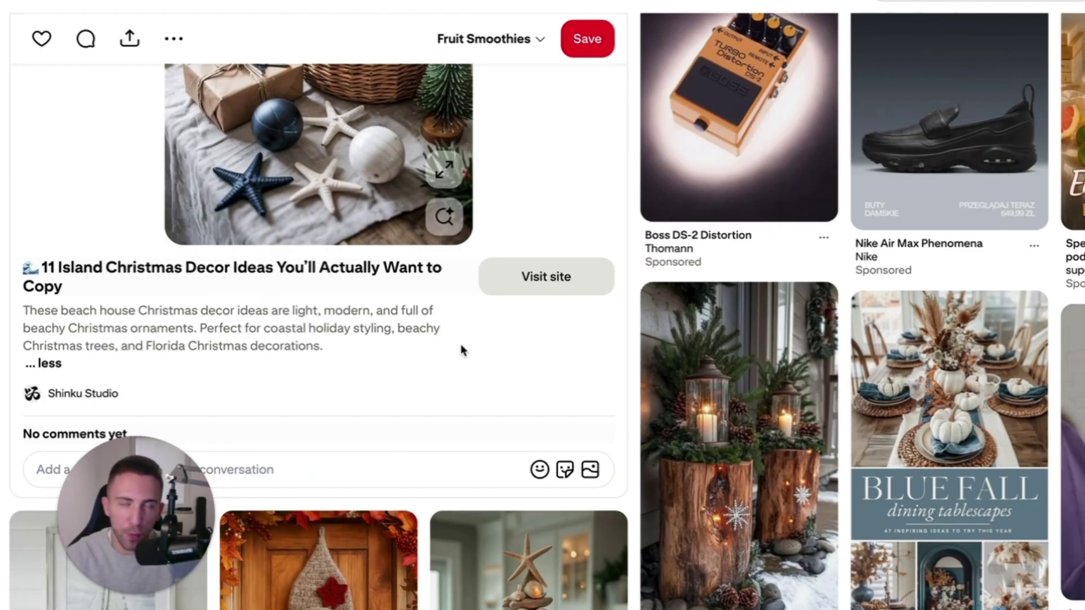
scroll(343, 395, "down", 1)
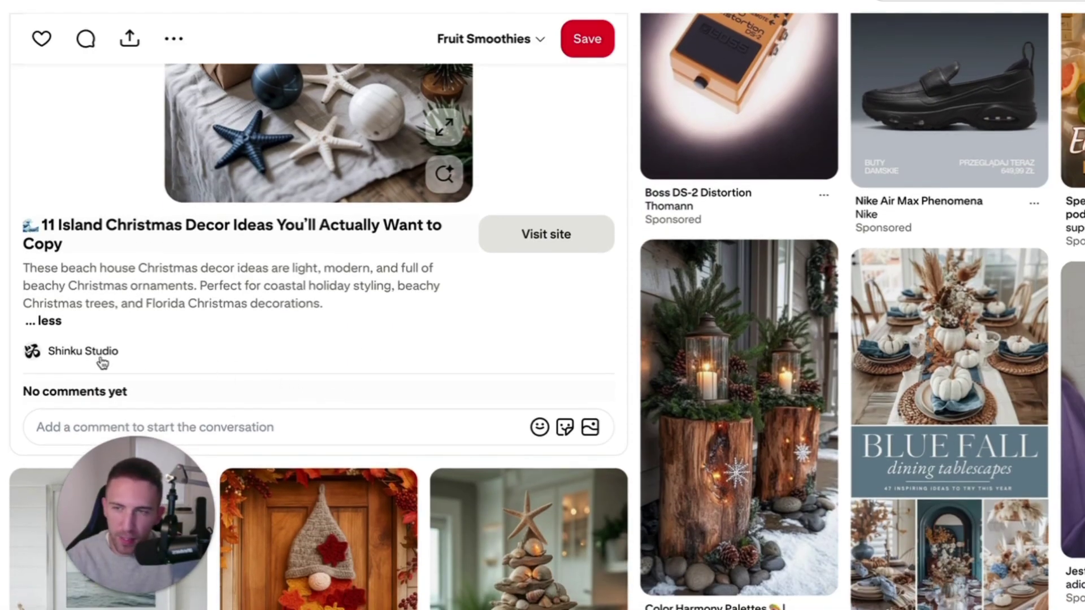
left_click(102, 352)
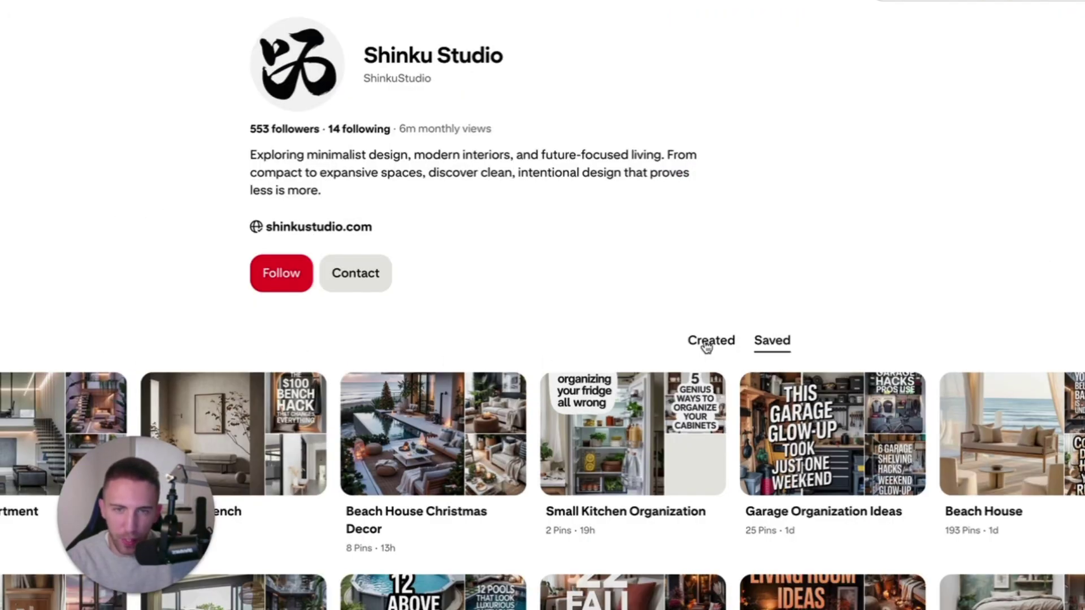
Step: Look over Shinku Studio's created pins once more and open the shinkustudio.com website linked on the profile
left_click(713, 341)
scroll(742, 251, "down", 3)
scroll(743, 248, "down", 1)
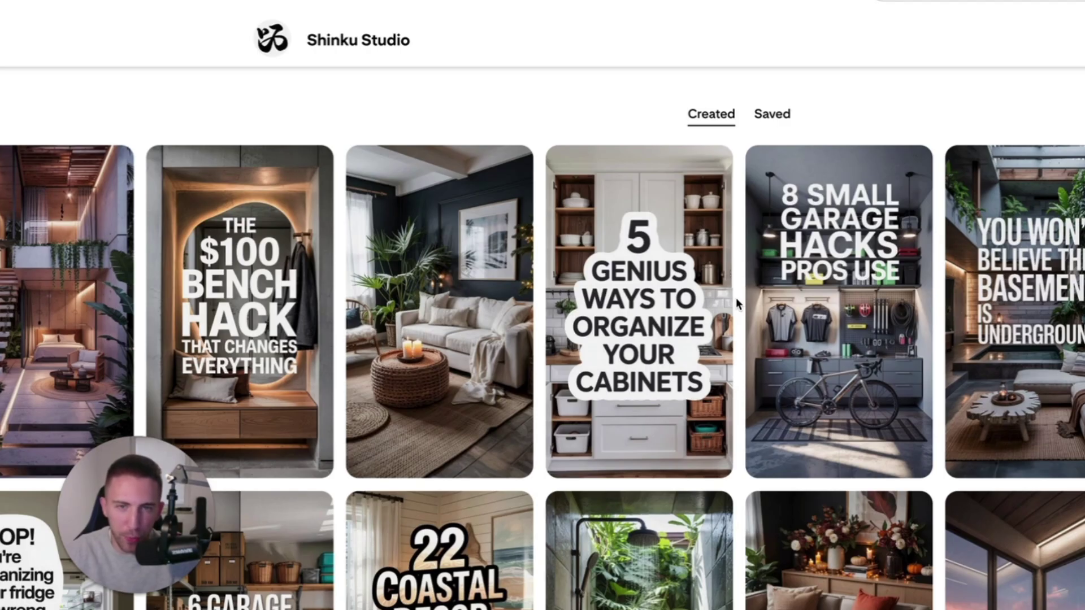
scroll(440, 226, "up", 4)
left_click(360, 187)
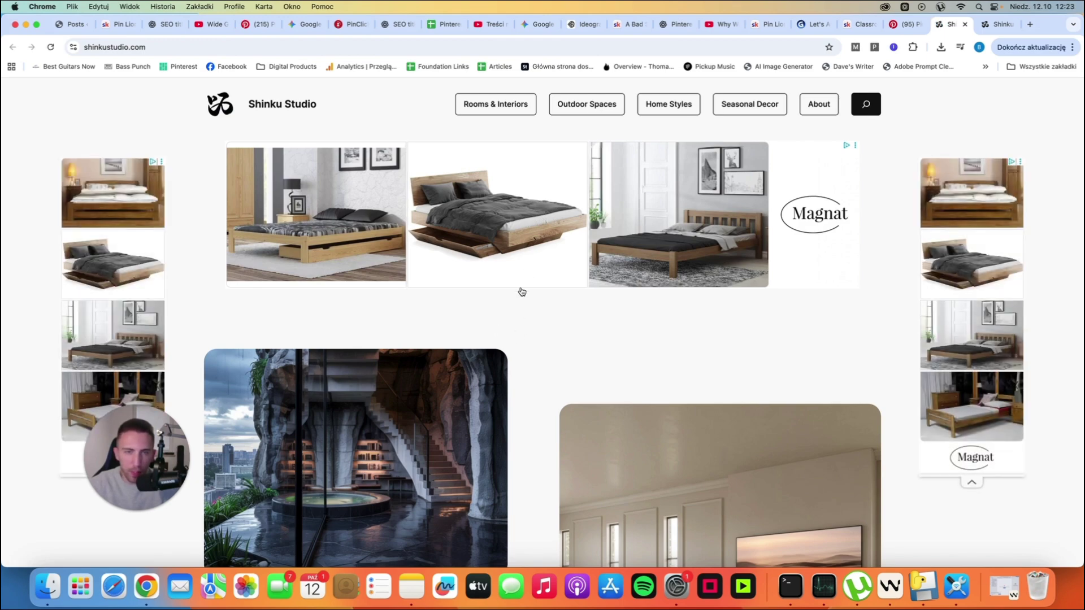
Step: Examine the upper part of the shinkustudio.com homepage, including its featured images and ad placements
scroll(520, 315, "down", 4)
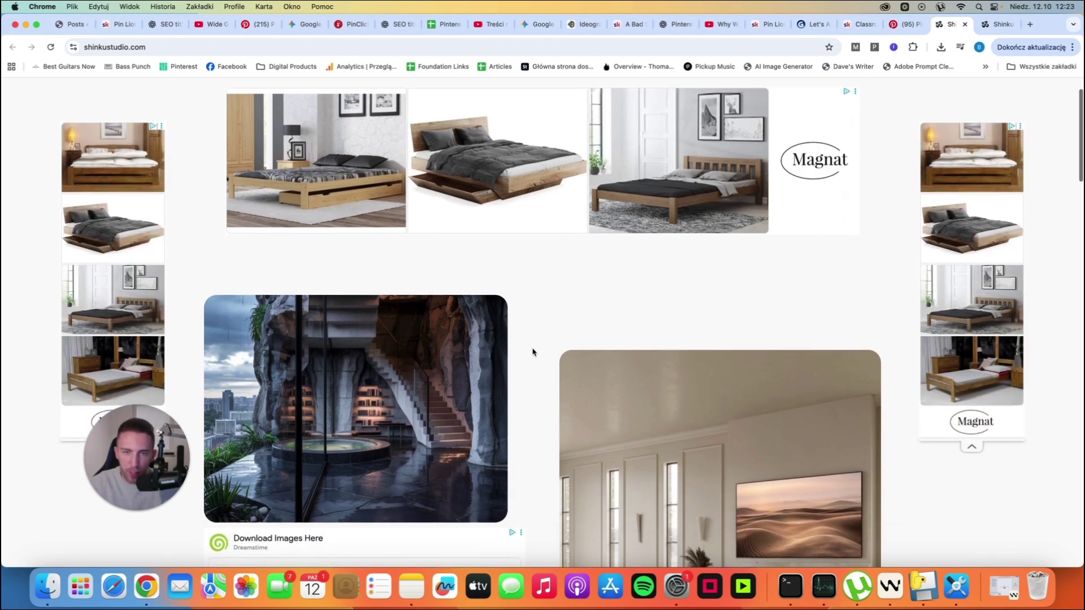
scroll(531, 349, "down", 6)
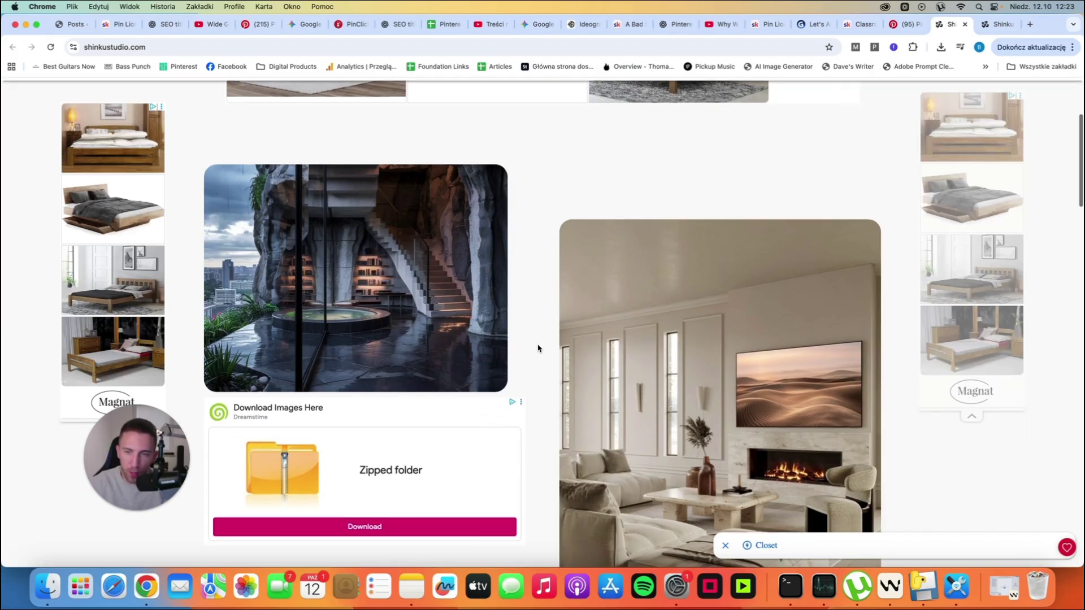
scroll(539, 348, "up", 10)
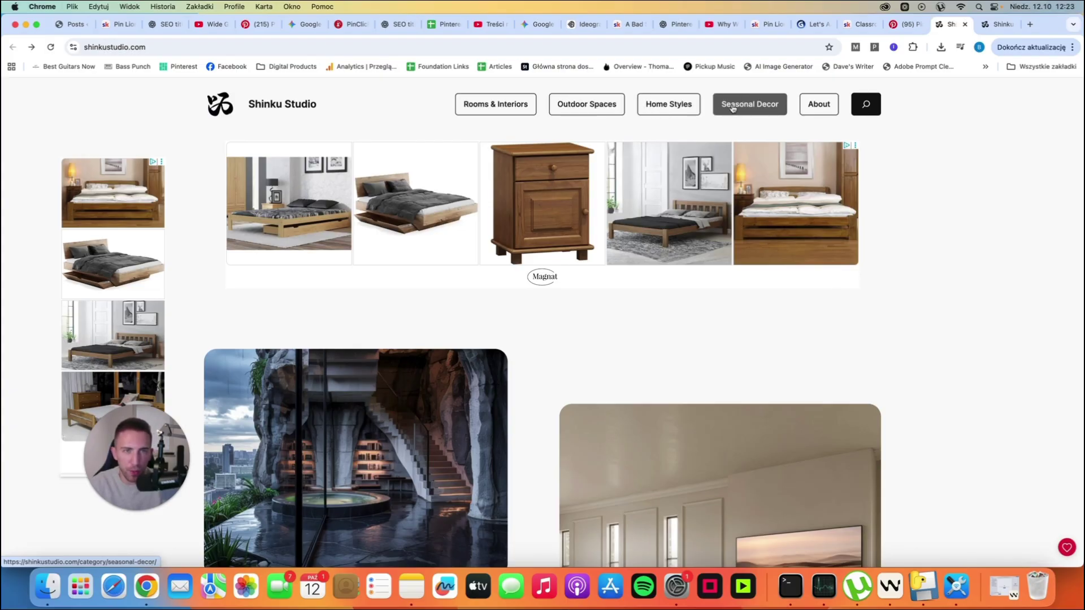
Step: Open the Rooms & Interiors category and review its newest article titles and publication dates
left_click(510, 111)
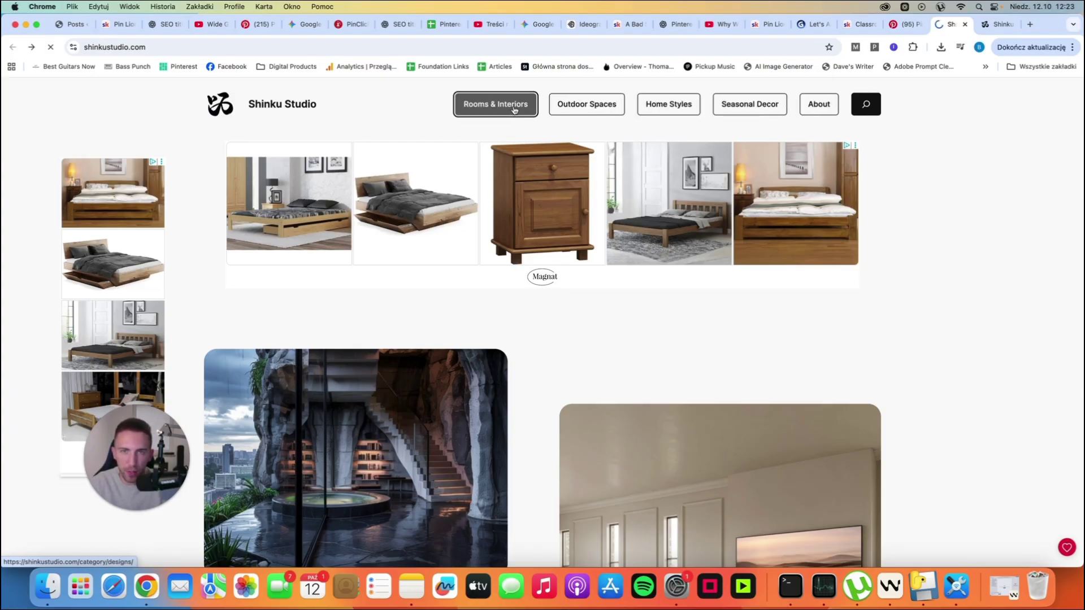
scroll(600, 238, "down", 1)
scroll(600, 239, "down", 3)
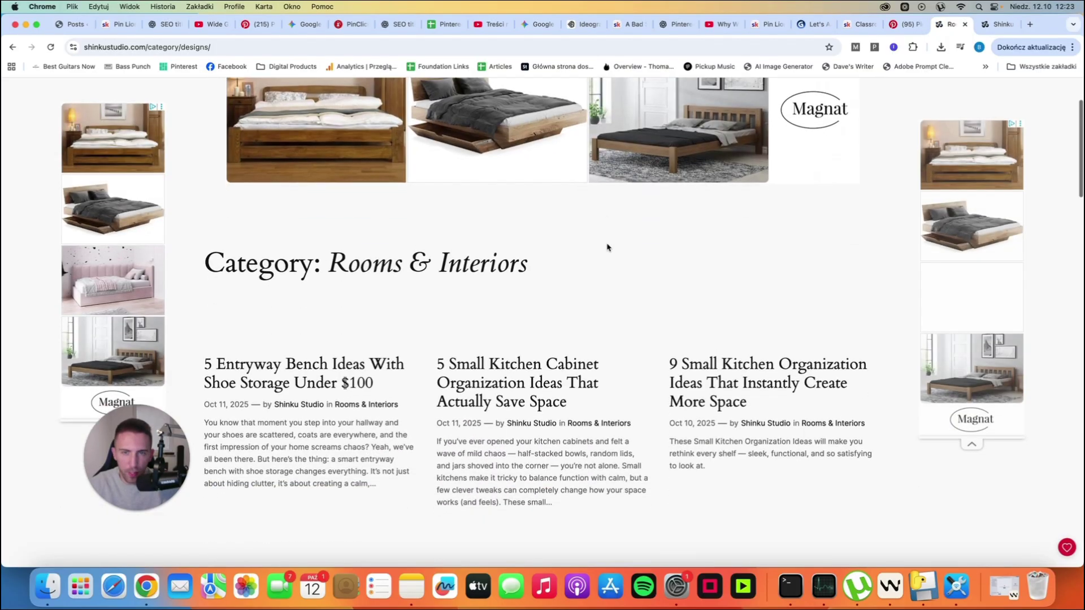
scroll(609, 253, "down", 1)
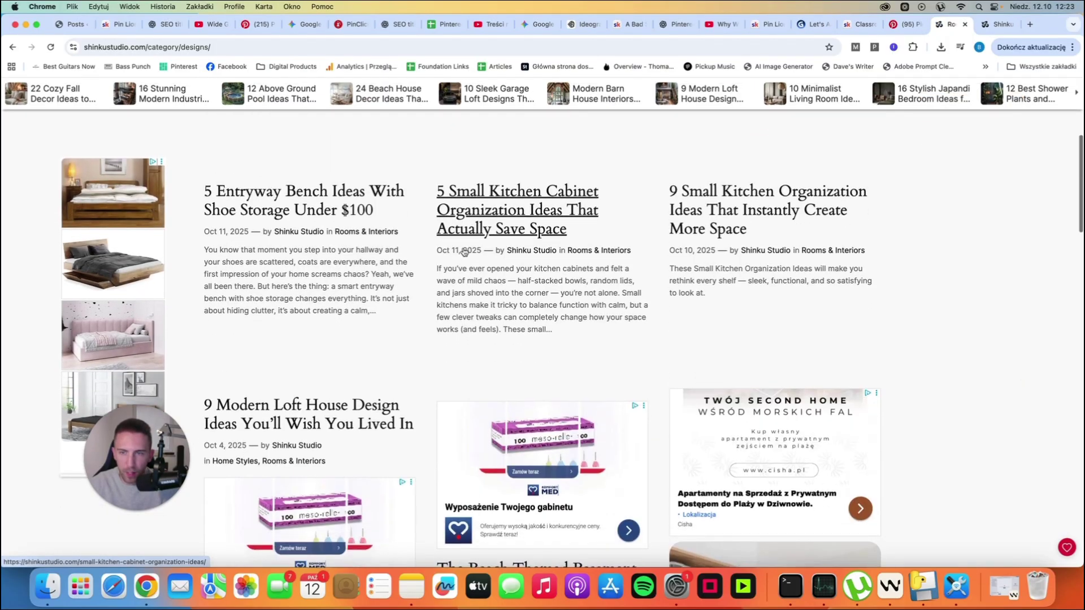
scroll(349, 272, "down", 1)
scroll(350, 272, "up", 1)
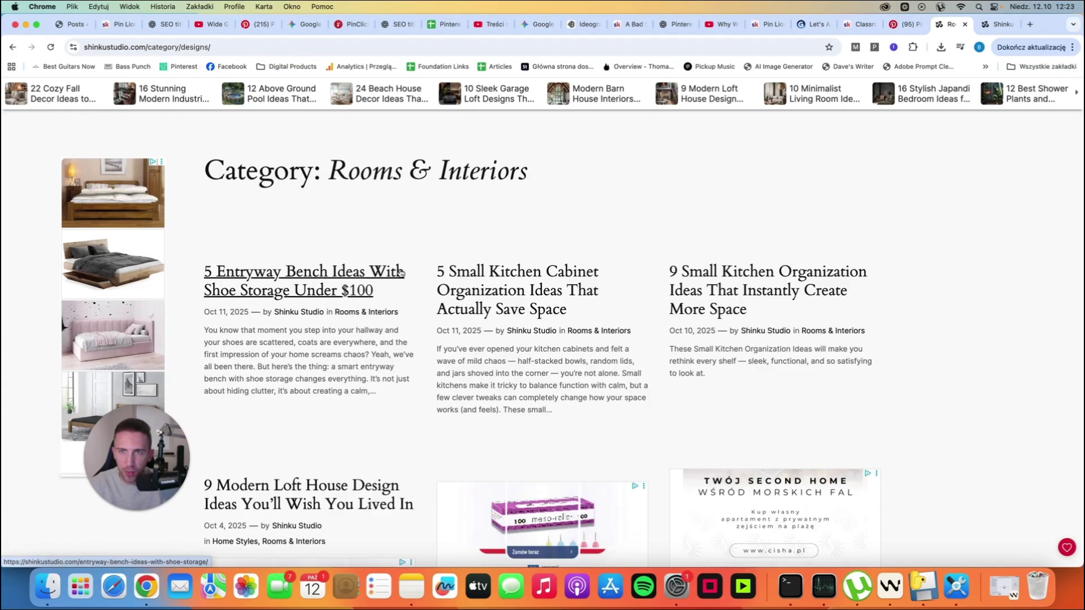
Step: Return to the homepage and open "5 Small Kitchen Cabinet Organization Ideas That Actually Save Space" from Latest Posts
key("super+bracketleft")
scroll(535, 287, "down", 10)
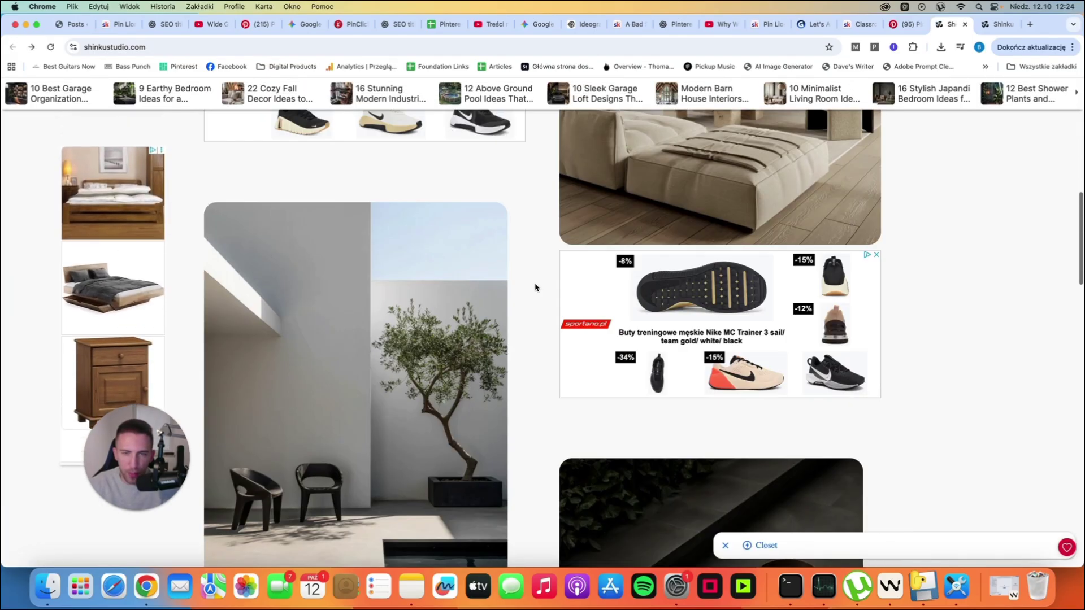
scroll(537, 285, "down", 4)
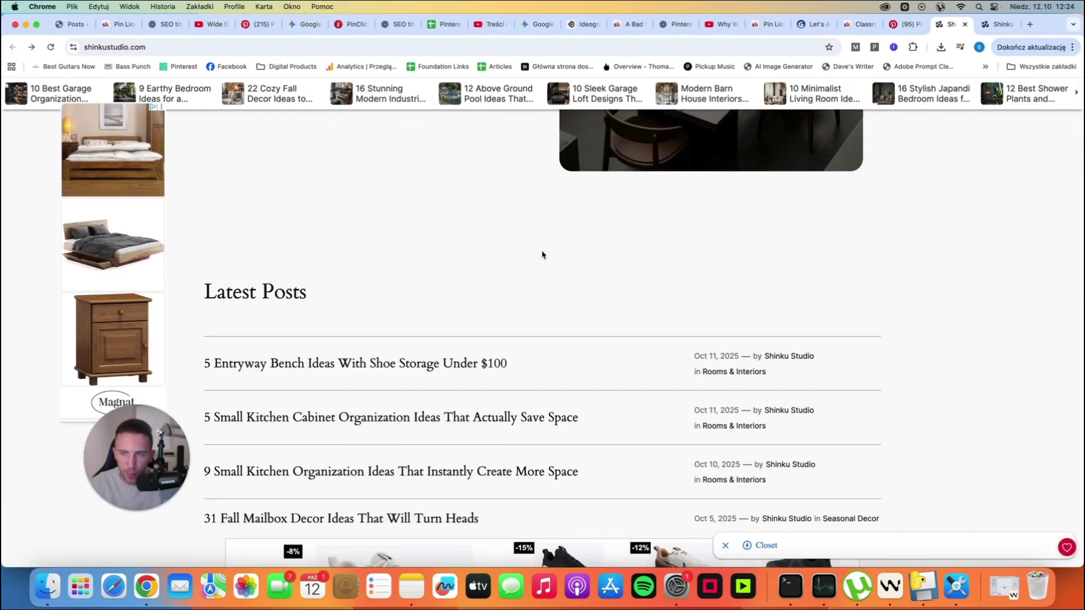
scroll(532, 254, "down", 3)
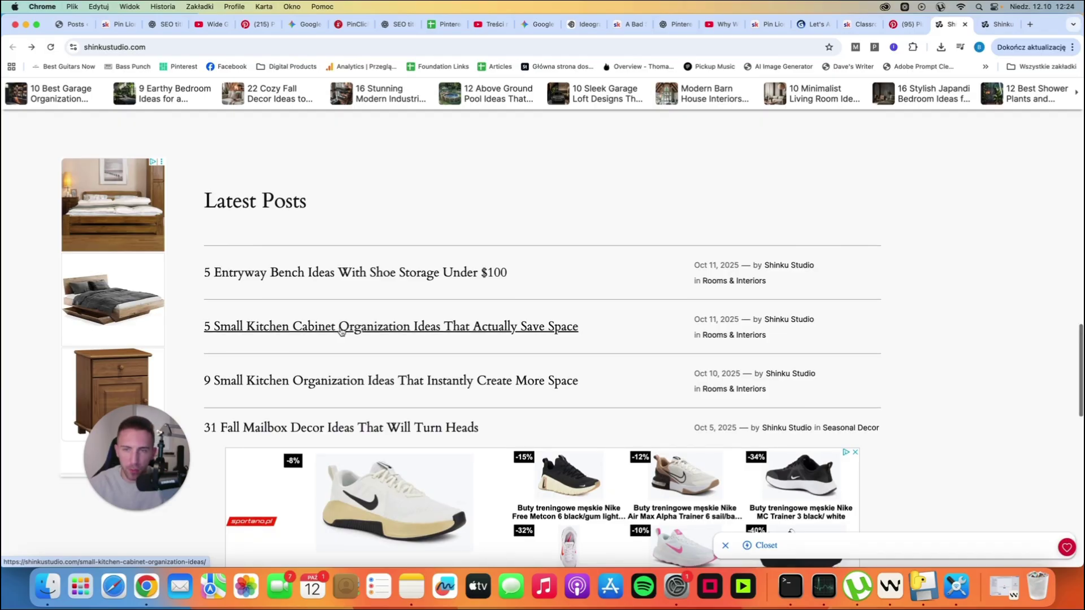
left_click(358, 331)
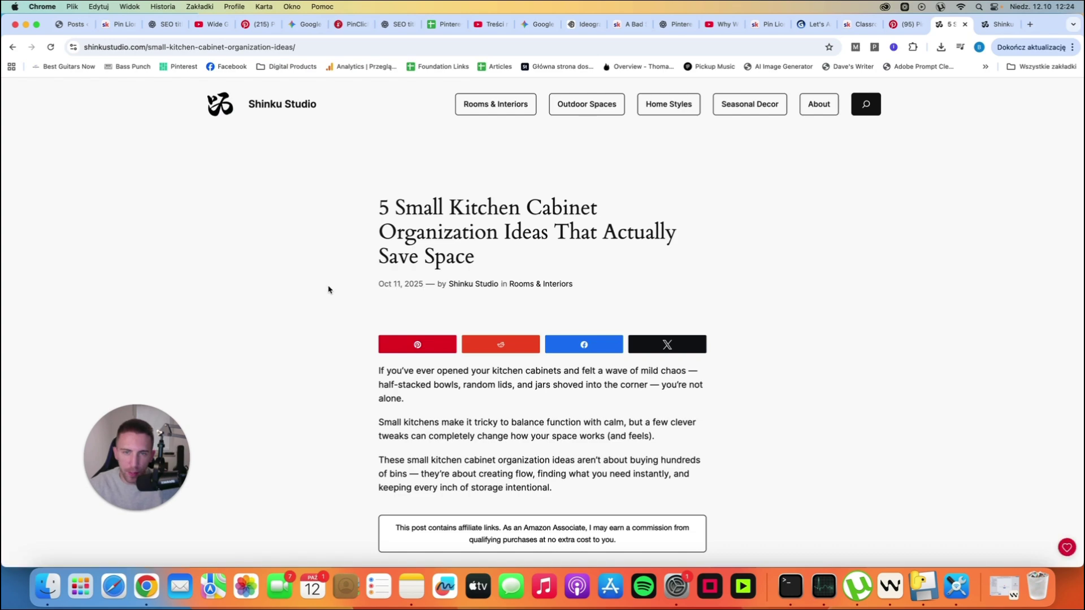
Step: Examine the article's introduction and numbered sections, noting the image layout, newsletter sign-up, Thanksgiving checklist offer and text length
scroll(649, 272, "down", 1)
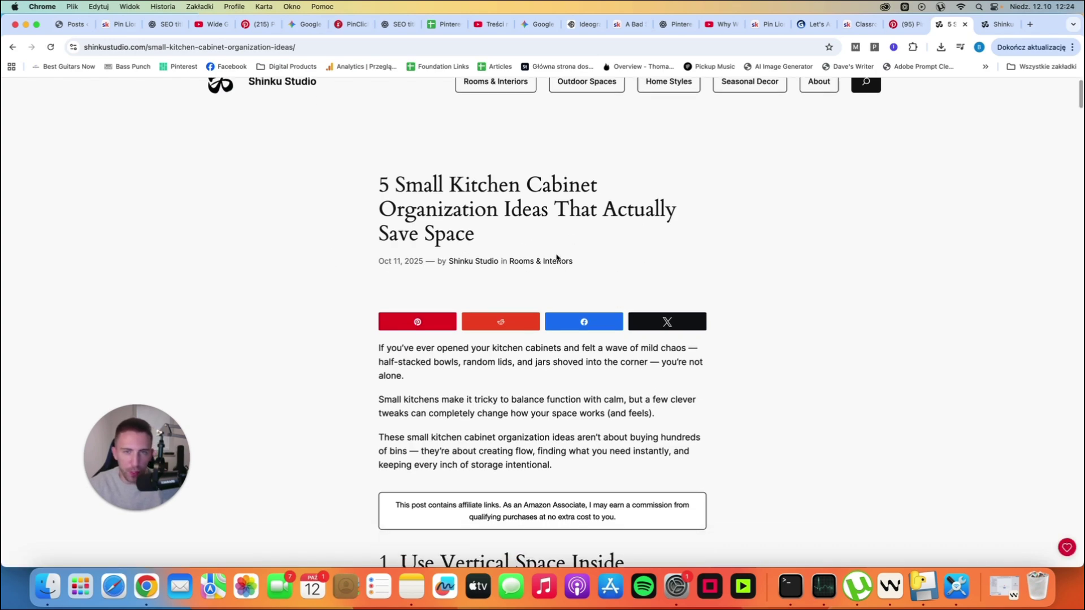
scroll(777, 345, "down", 3)
scroll(723, 336, "down", 5)
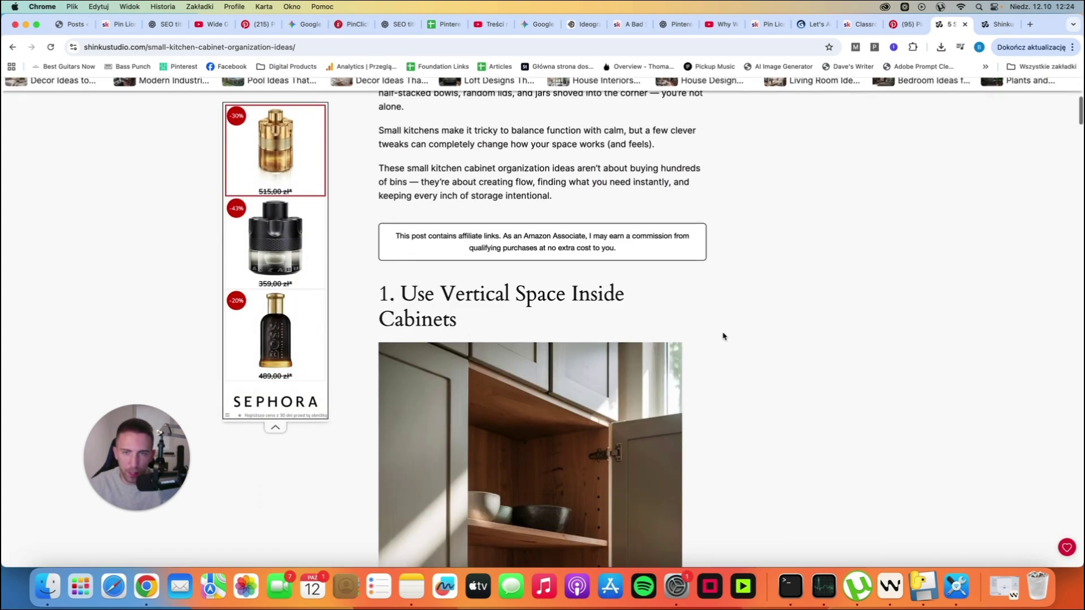
scroll(725, 336, "down", 8)
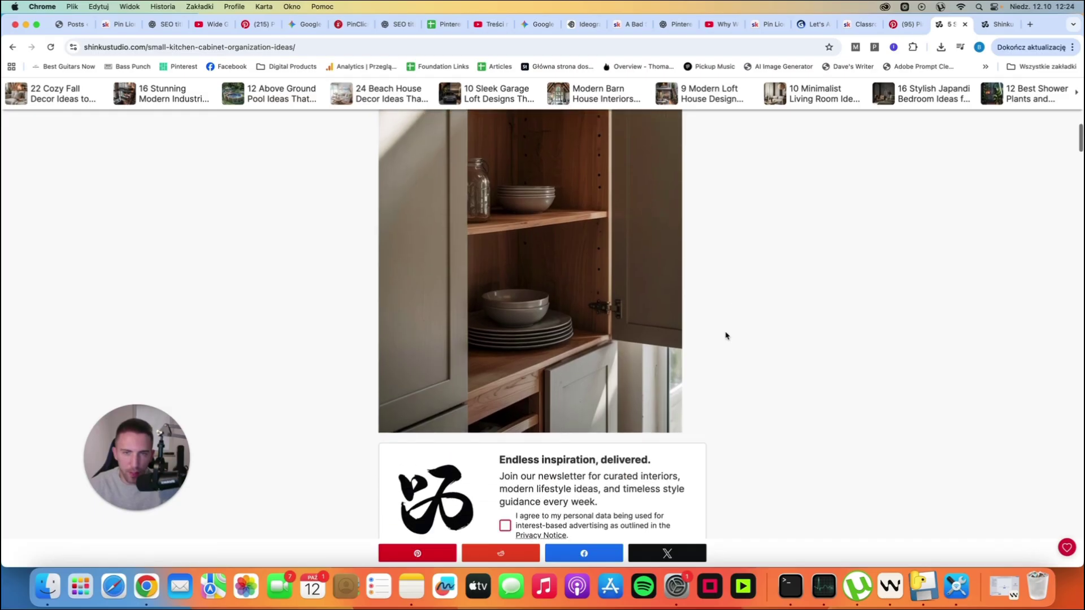
scroll(725, 336, "down", 2)
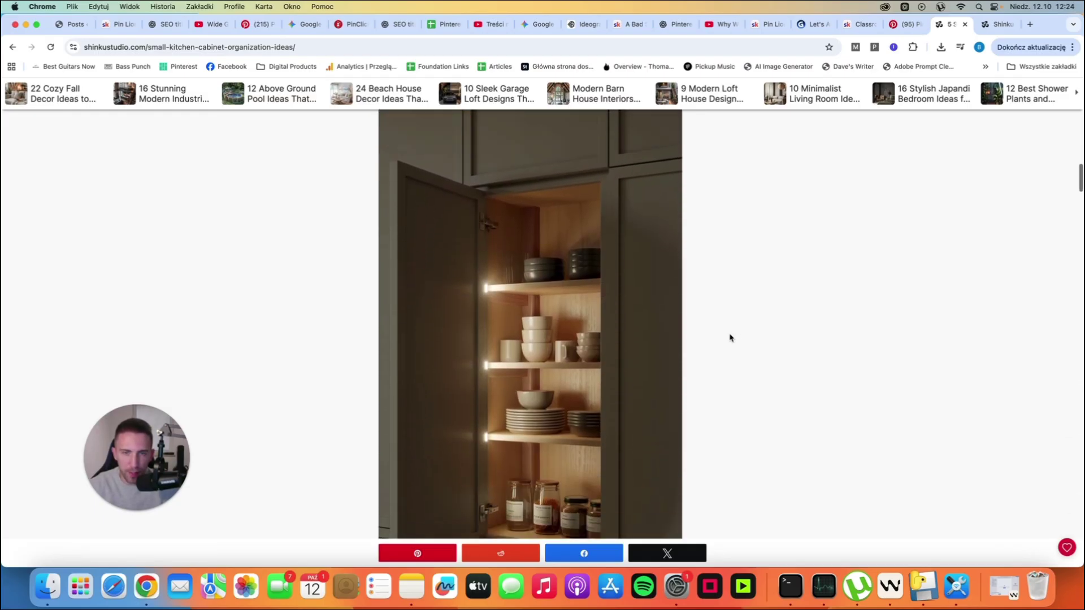
scroll(728, 337, "down", 7)
scroll(729, 337, "down", 15)
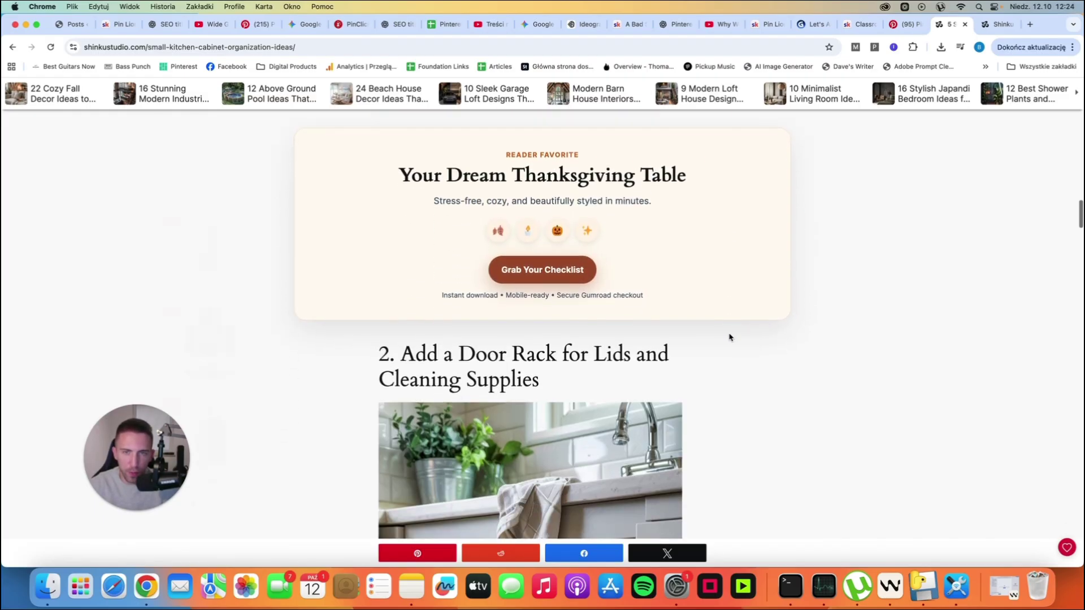
scroll(746, 339, "down", 10)
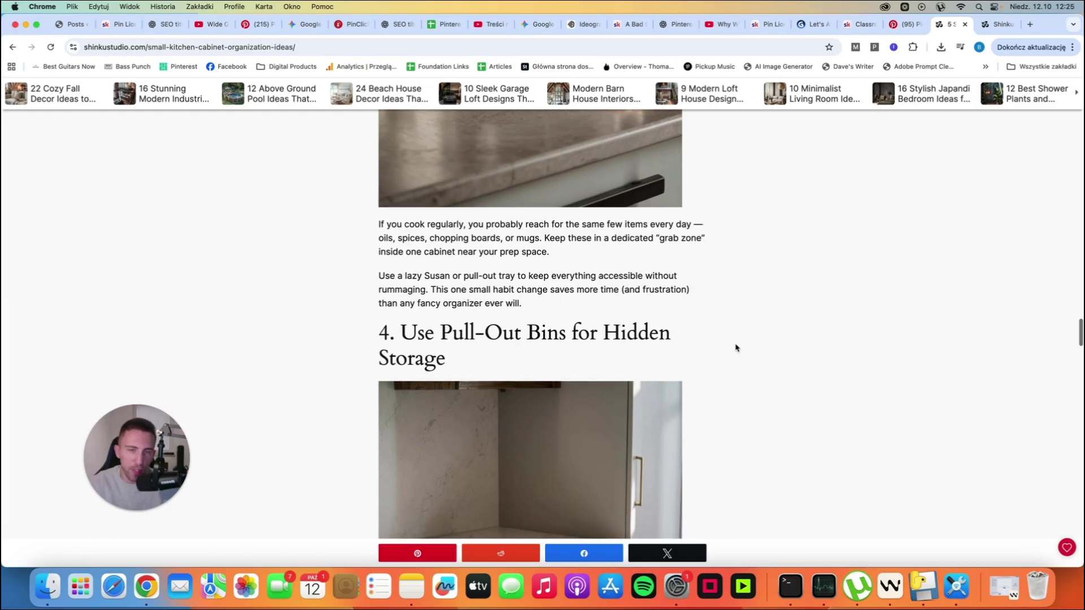
scroll(731, 348, "down", 14)
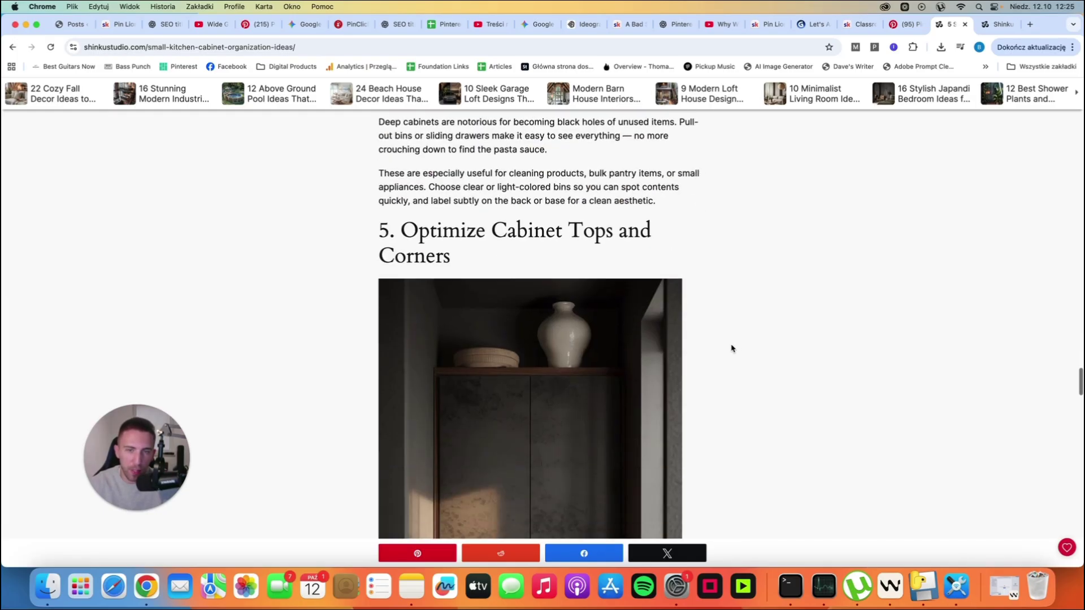
Step: Examine the Amazon bestseller product boxes near the end of the kitchen cabinet article
scroll(731, 348, "down", 10)
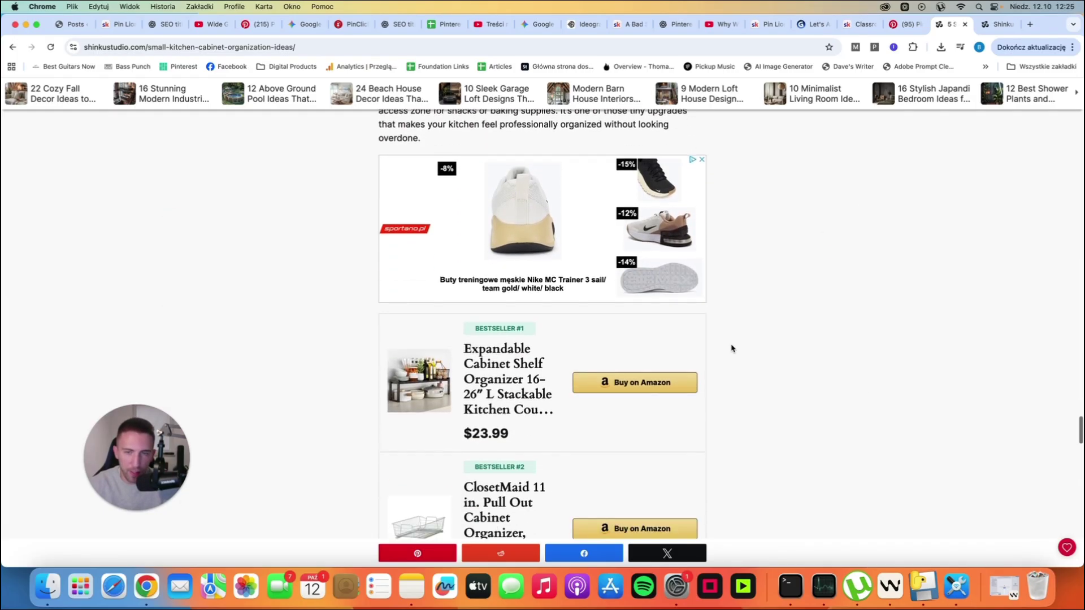
scroll(759, 359, "down", 1)
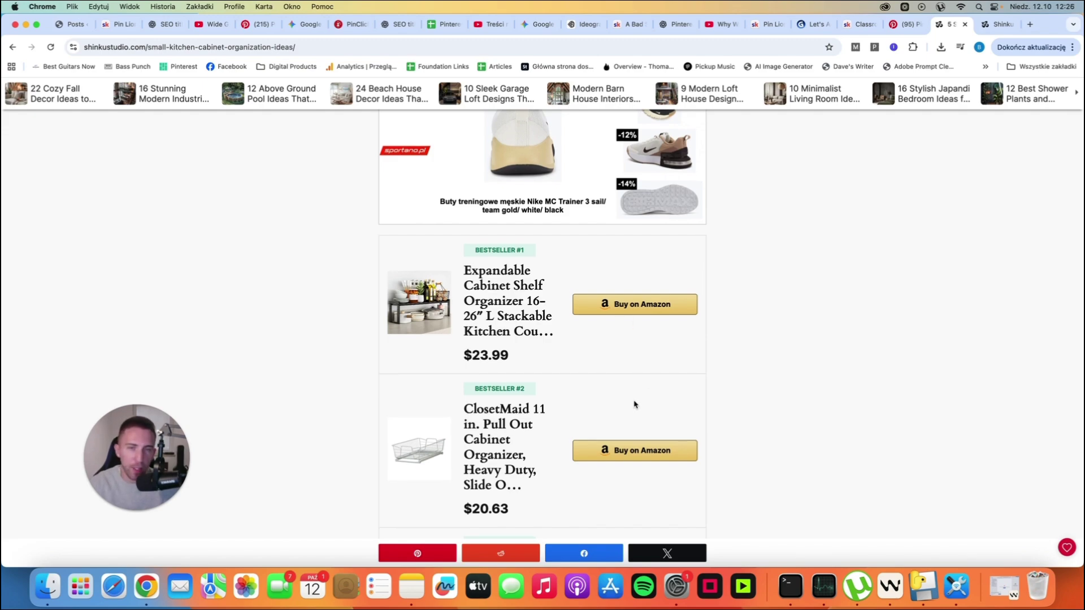
scroll(635, 405, "down", 1)
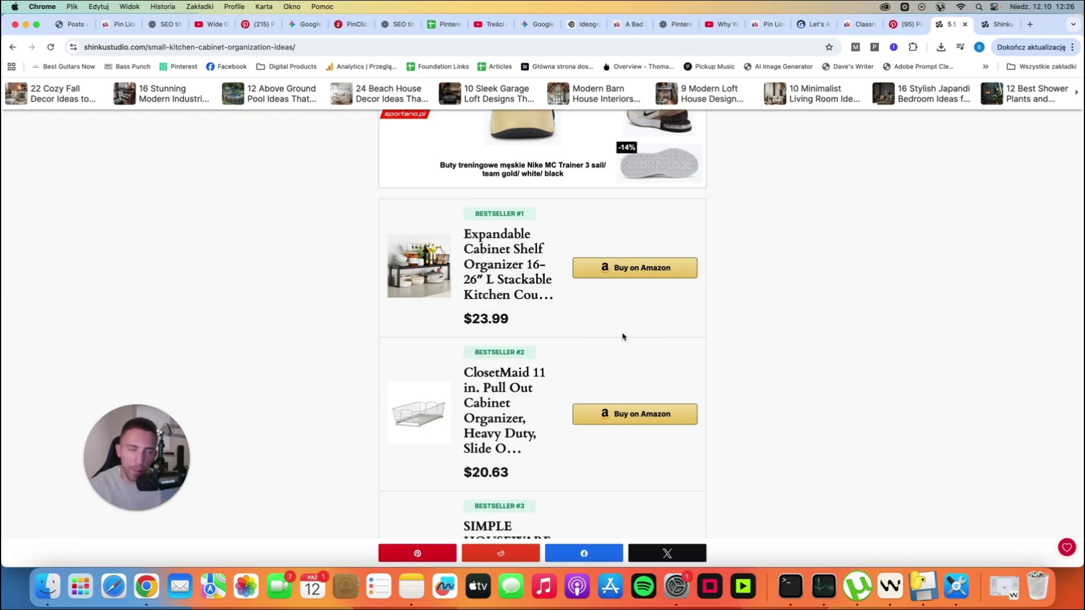
scroll(619, 336, "down", 5)
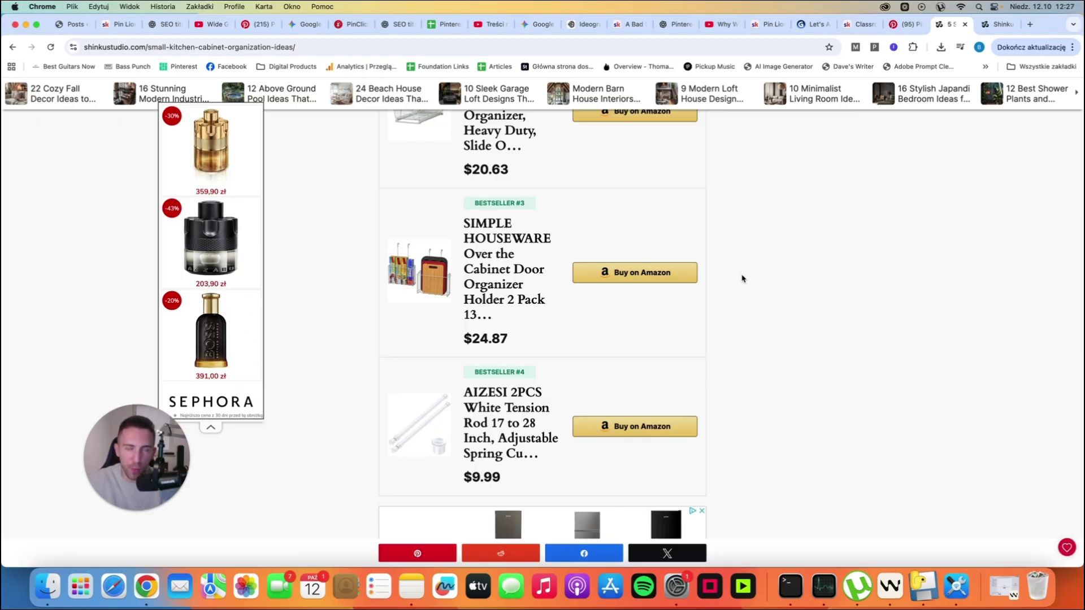
scroll(742, 278, "up", 1)
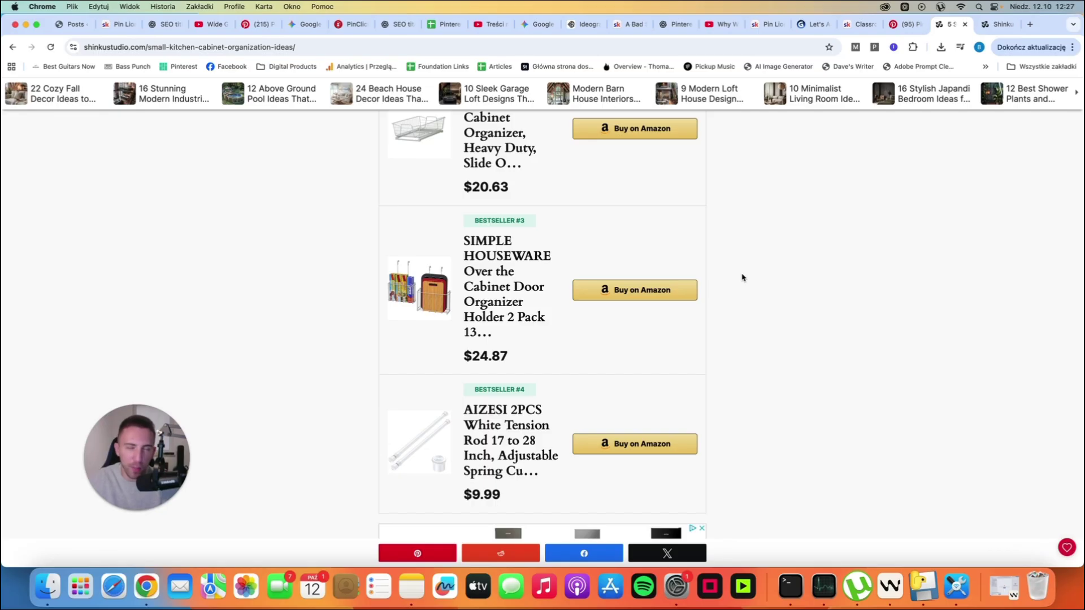
Step: Open shinkustudio.com/sitemap.xml and go to its post sitemap
left_click_drag(319, 47, 181, 47)
key("BackSpace")
type("sitemap.xml")
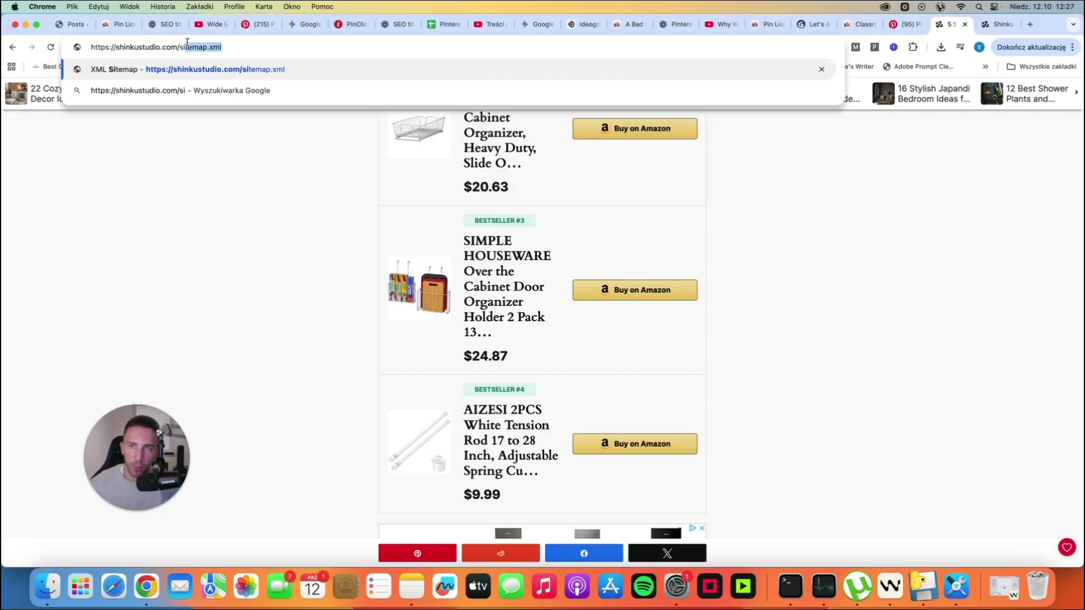
key("Return")
left_click(362, 176)
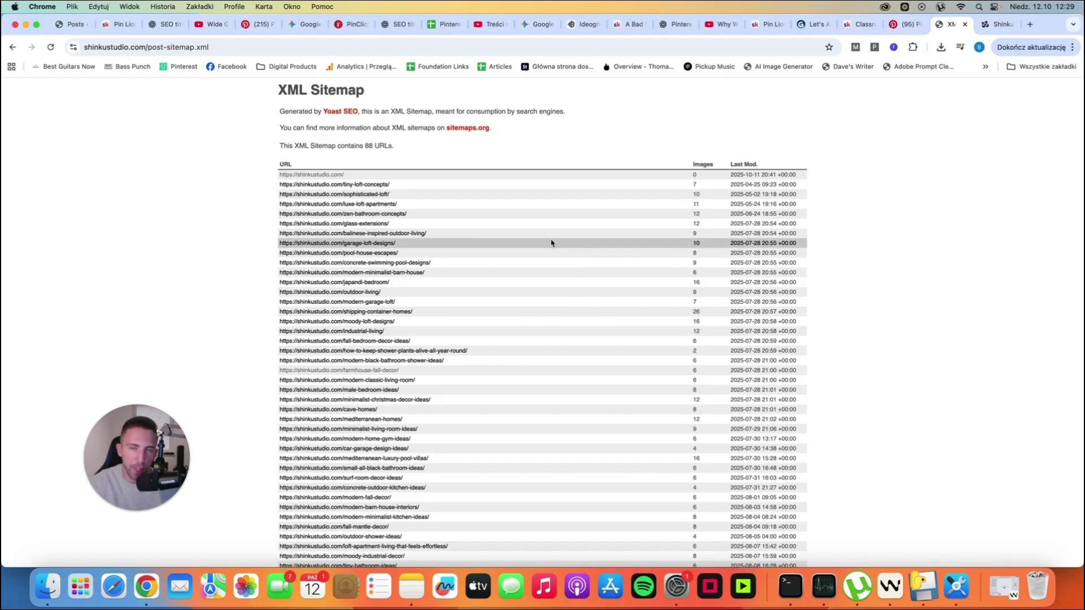
Step: Examine the post sitemap's article URLs, image counts and last-modified dates to gauge the site's content volume and topics
scroll(562, 407, "down", 2)
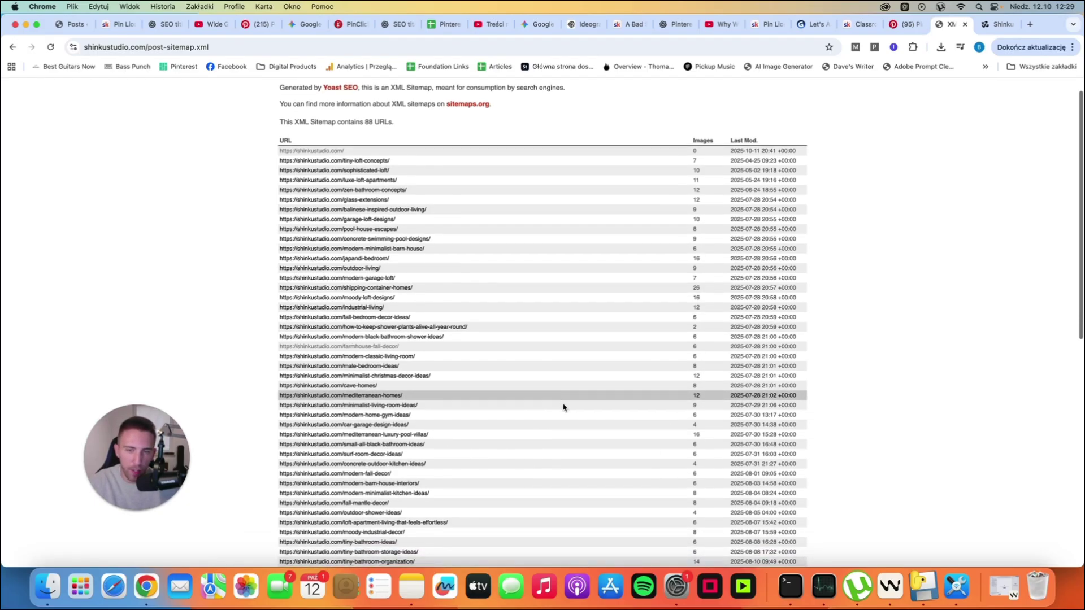
scroll(564, 406, "down", 3)
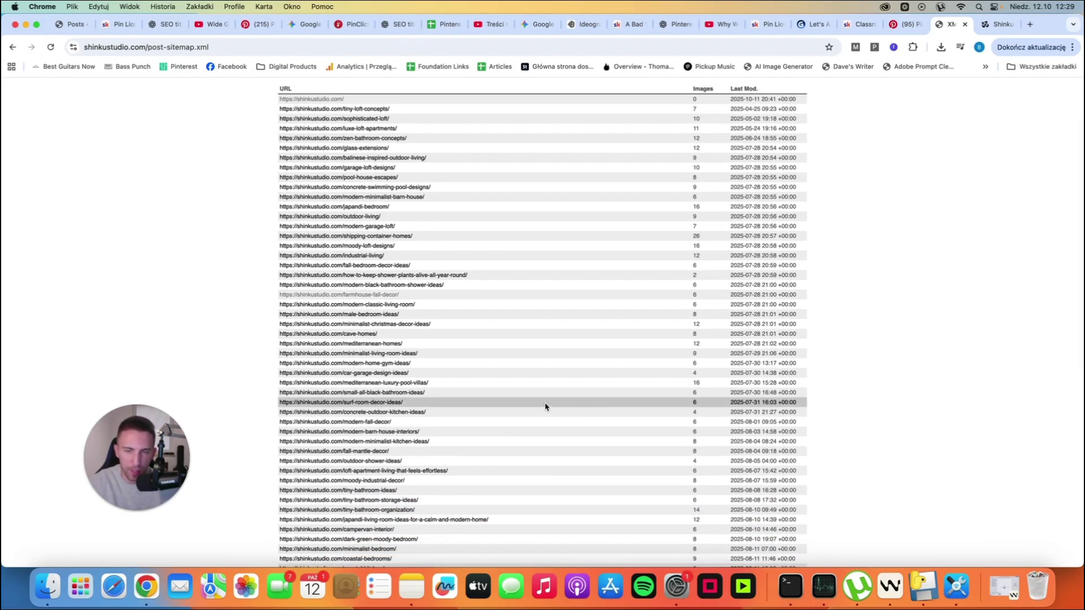
scroll(545, 407, "down", 2)
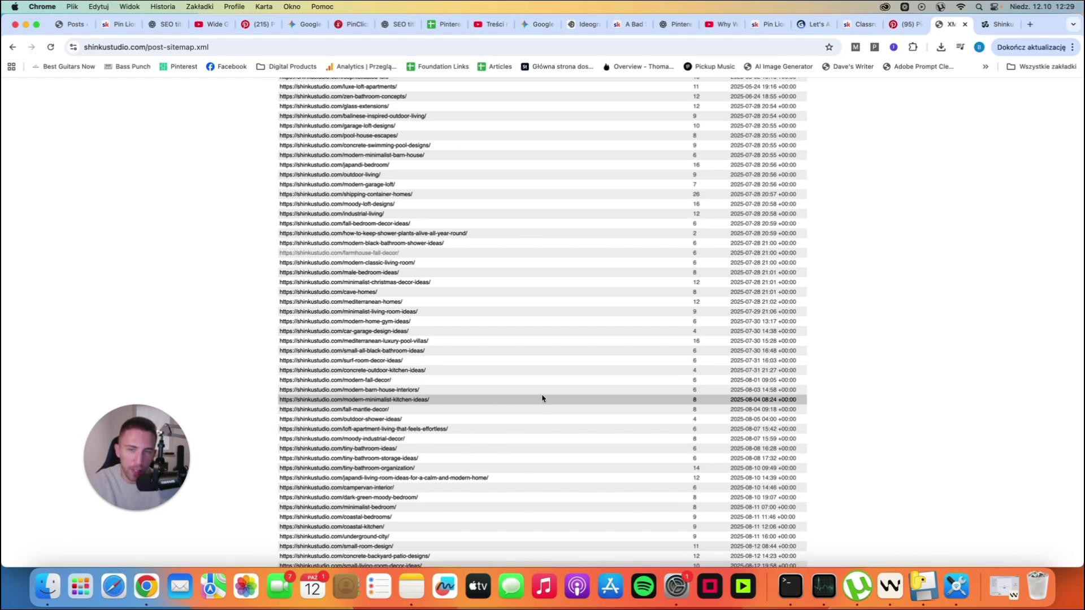
scroll(537, 401, "down", 2)
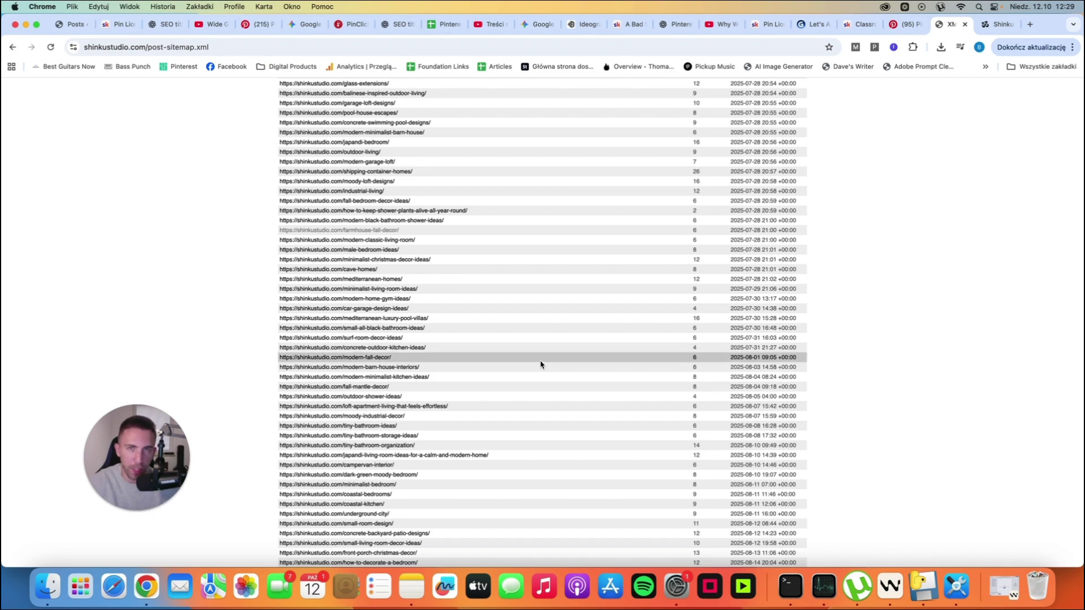
Step: Switch to PinClicks and search Keyword Explorer for "house plants", reviewing the suggested keywords and their volumes
key("ctrl+Tab")
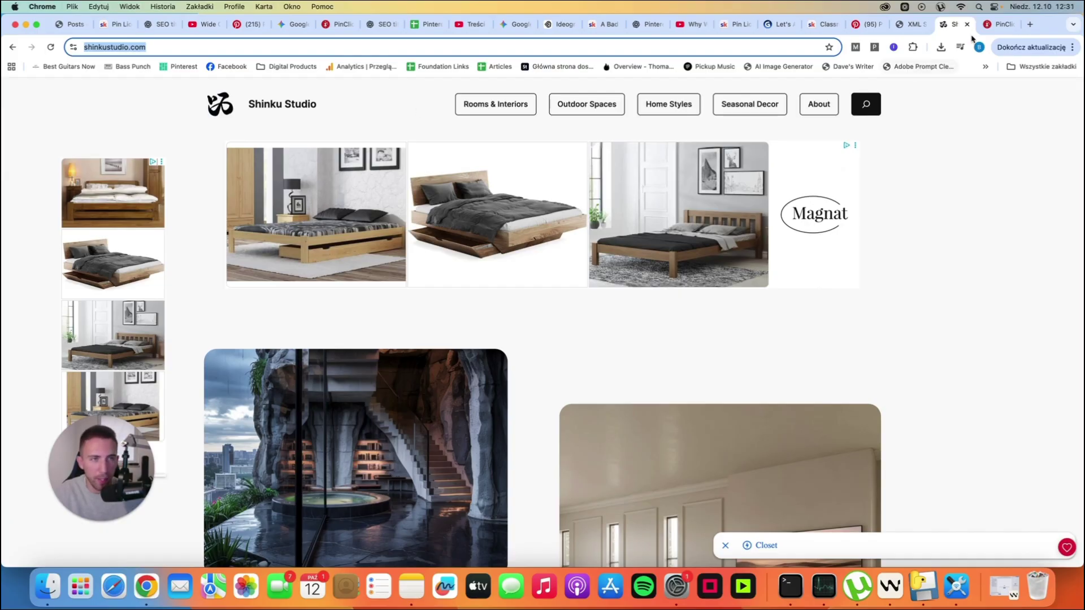
left_click(997, 23)
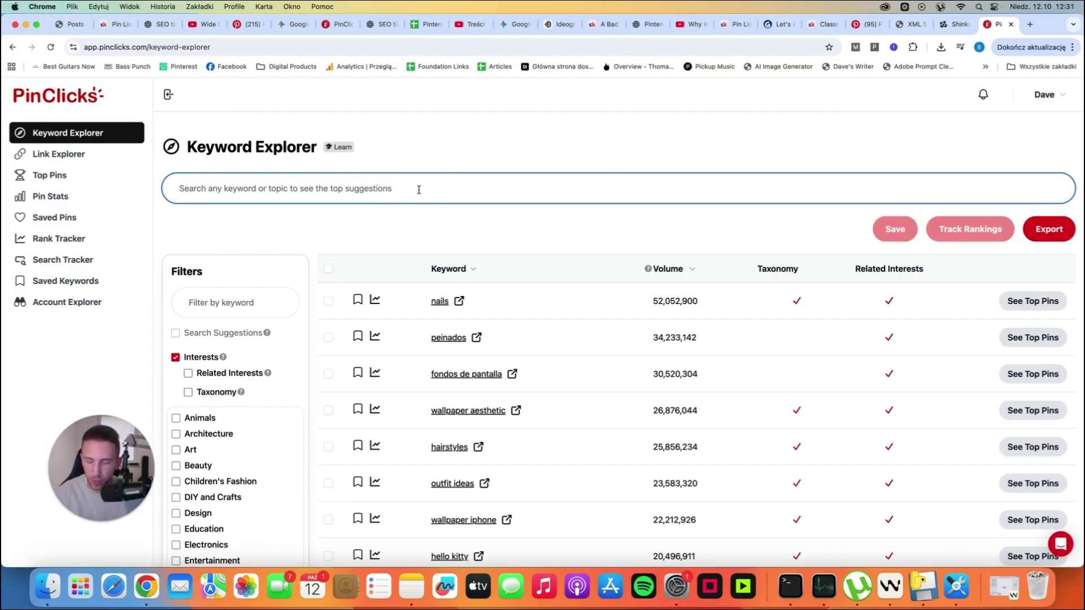
type("house plants")
key("Return")
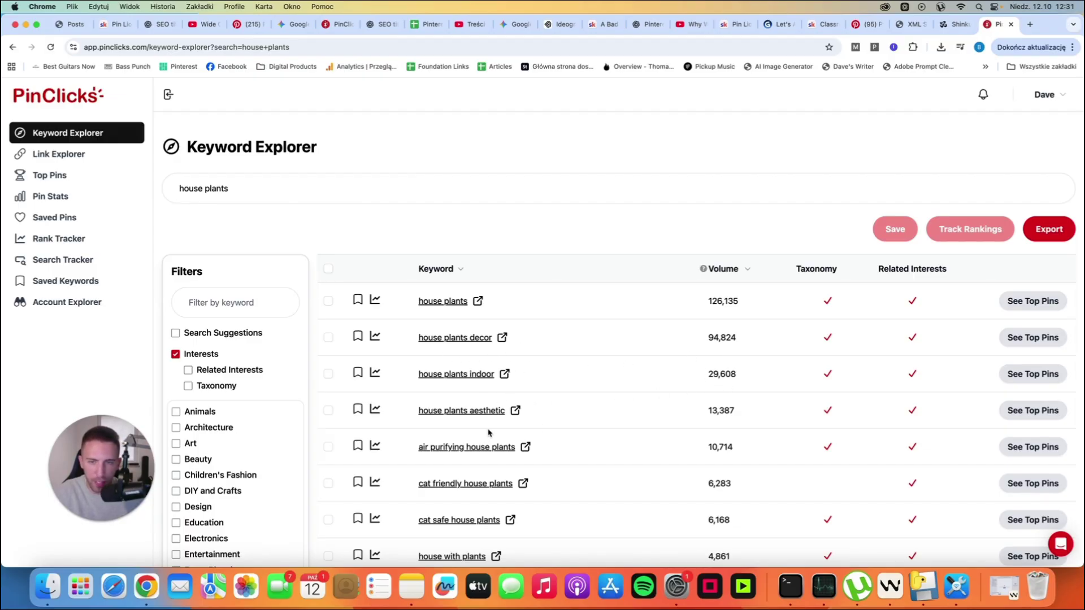
scroll(588, 458, "down", 1)
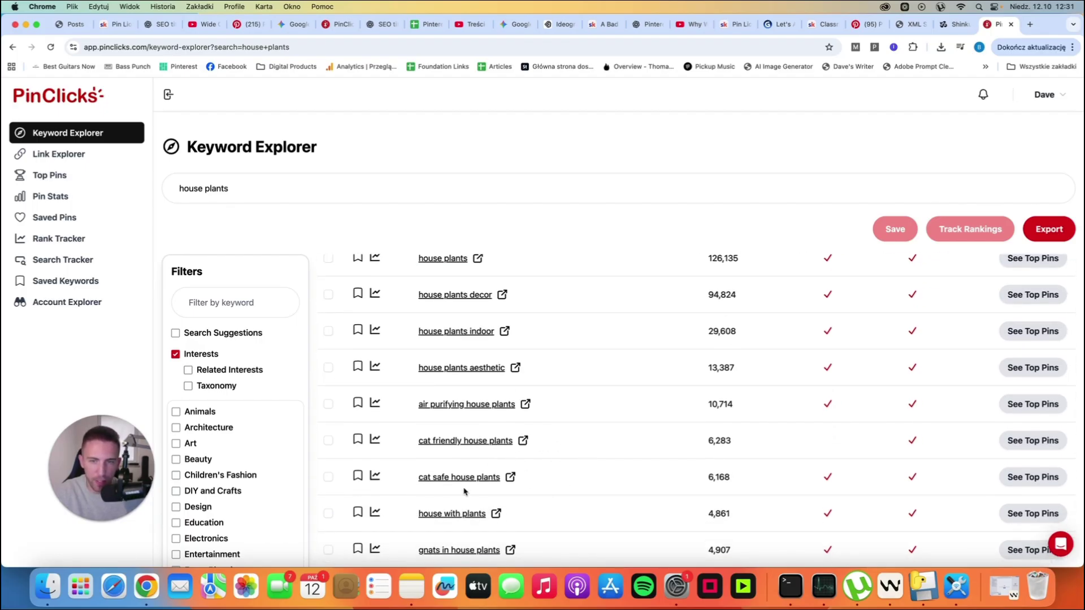
Step: Examine the rest of the "house plants" keyword suggestions and their volumes
scroll(557, 485, "down", 2)
scroll(555, 485, "down", 5)
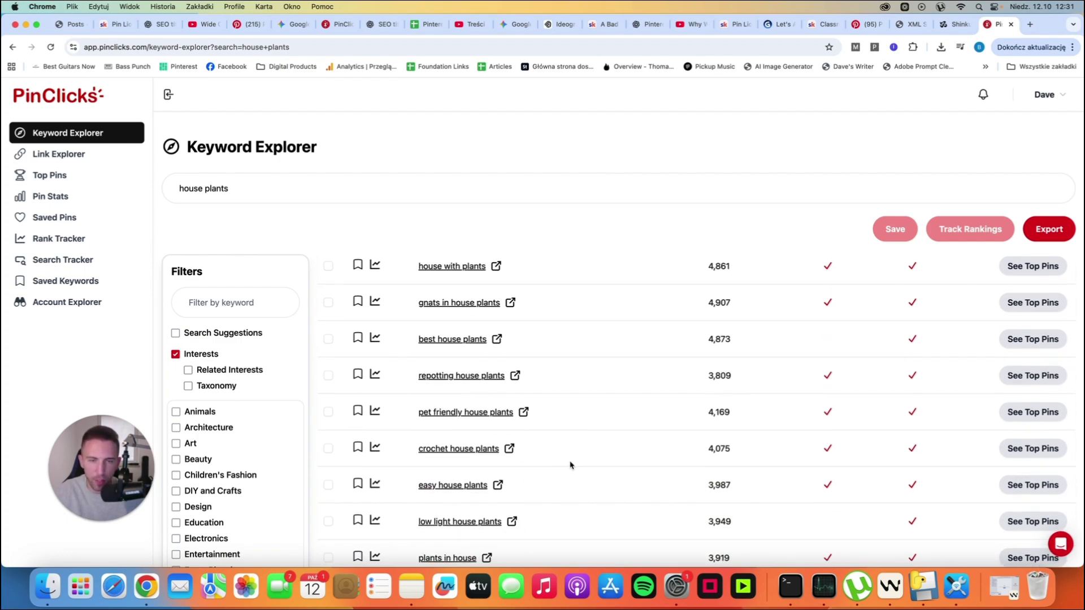
scroll(429, 294, "up", 10)
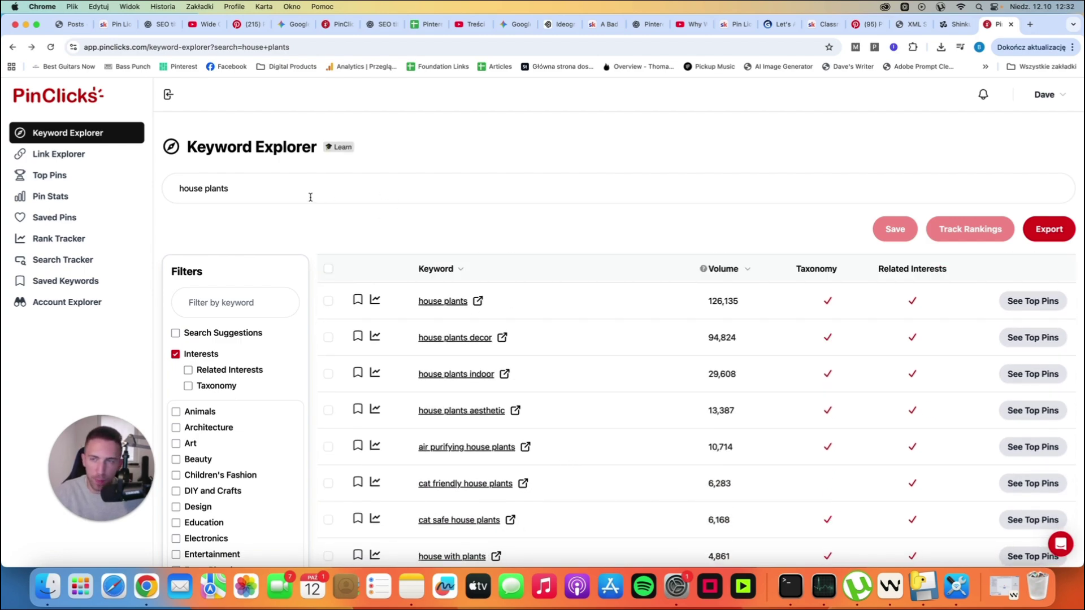
Step: Search Keyword Explorer for "snake plant care" and review the related keywords and their volumes
triple_click(273, 189)
type("snake plant care")
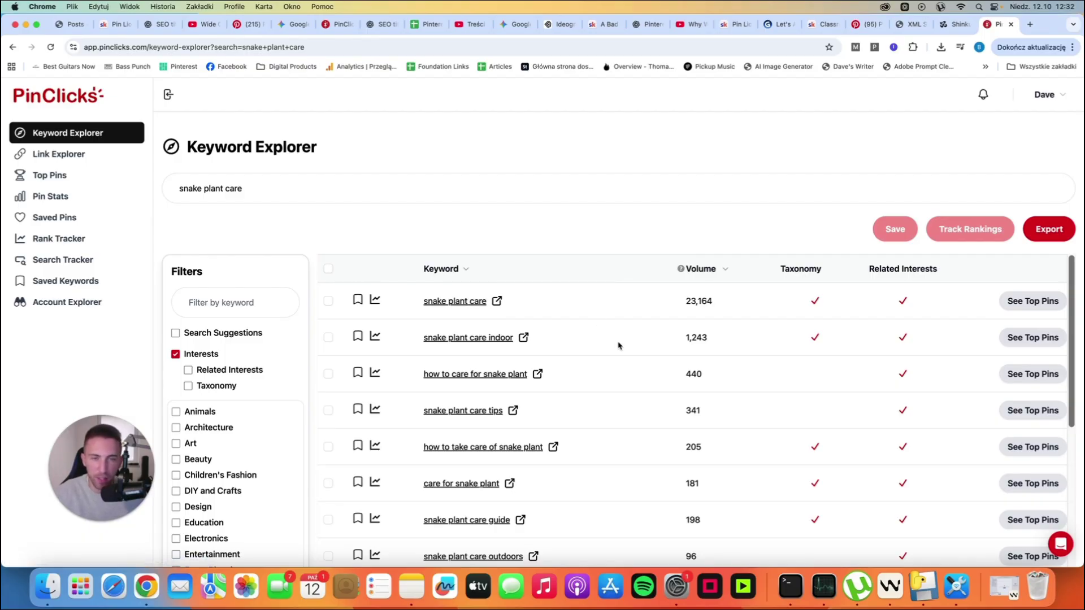
scroll(750, 408, "down", 2)
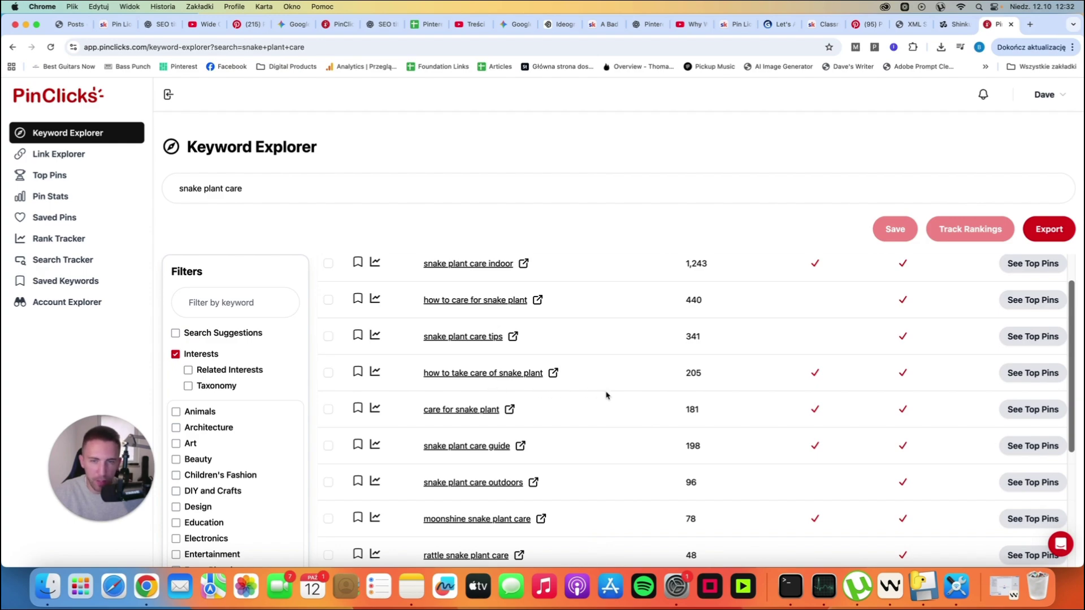
scroll(605, 396, "up", 3)
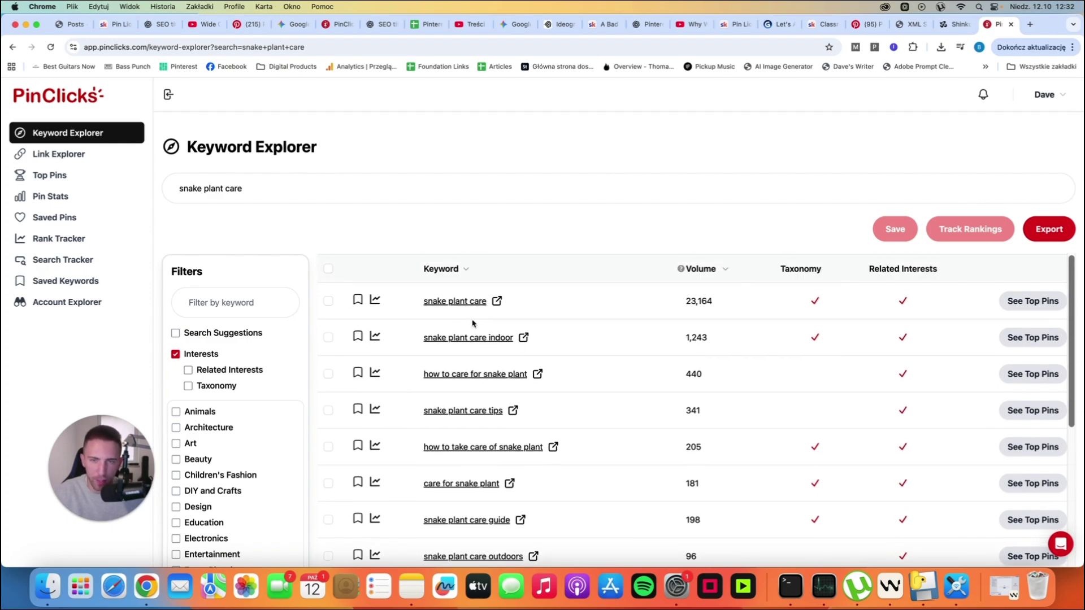
Step: Copy the whole URL table from Shinku Studio's post sitemap and paste it into a new ChatGPT message
key("ctrl+shift+Tab")
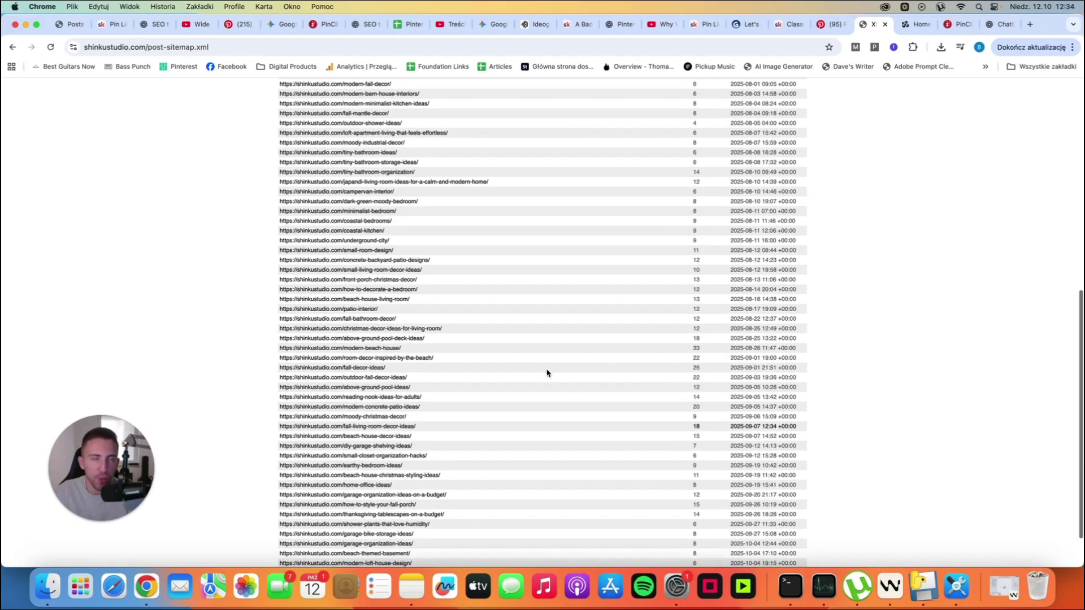
scroll(547, 373, "up", 10)
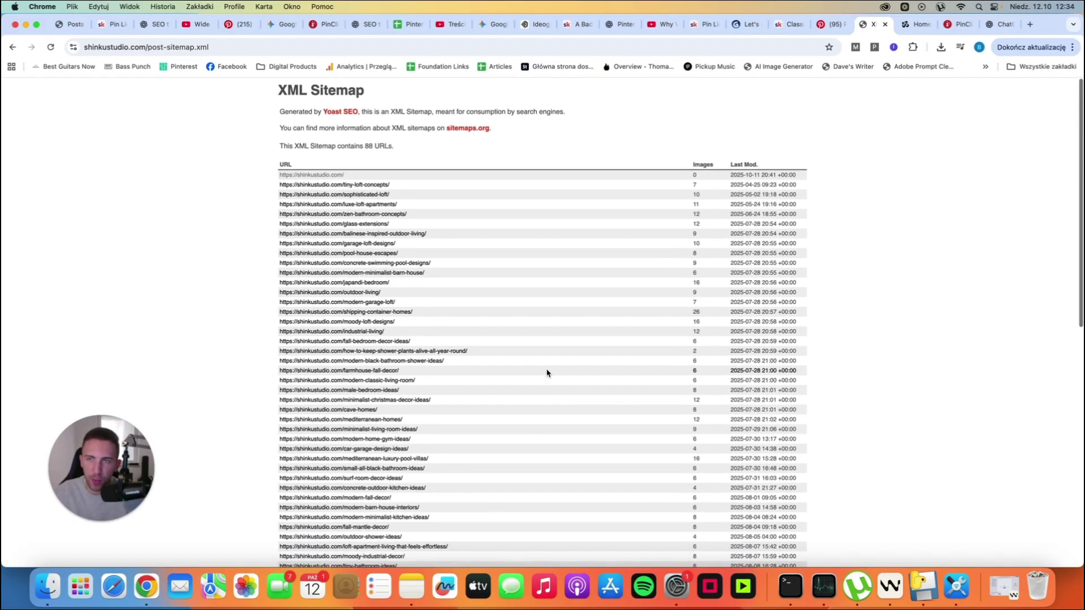
left_click_drag(280, 162, 814, 559)
left_click(1000, 25)
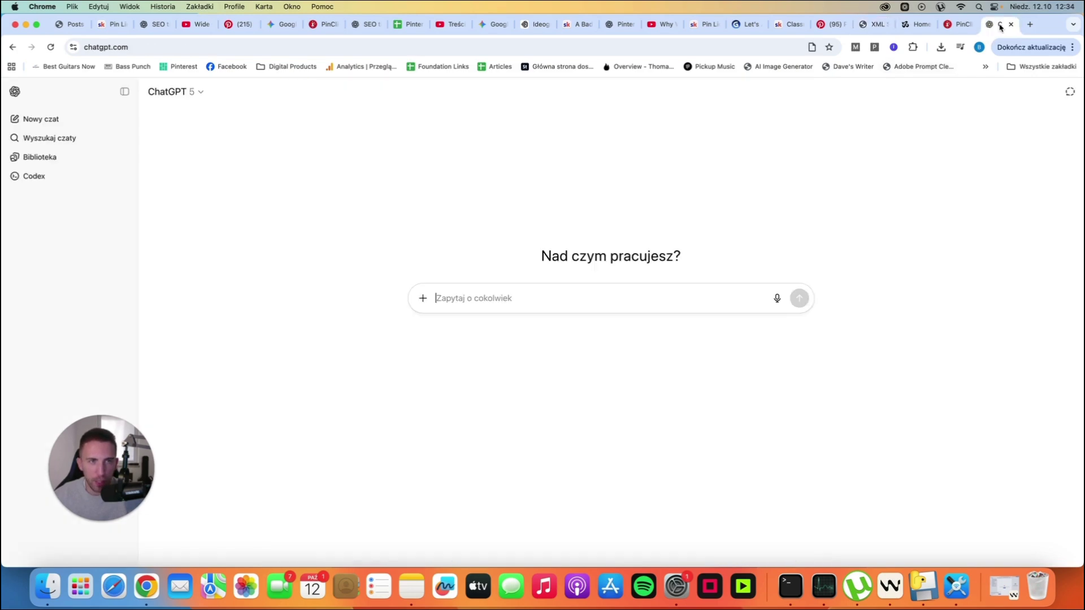
left_click(435, 298)
key("super+v")
Step: Below the pasted list, add "this is my site. i need 50 more article ideas that will fit my theme. can you please help" and send it
key("shift+Return")
key("shift+Return")
key("shift+Return")
key("shift+Return")
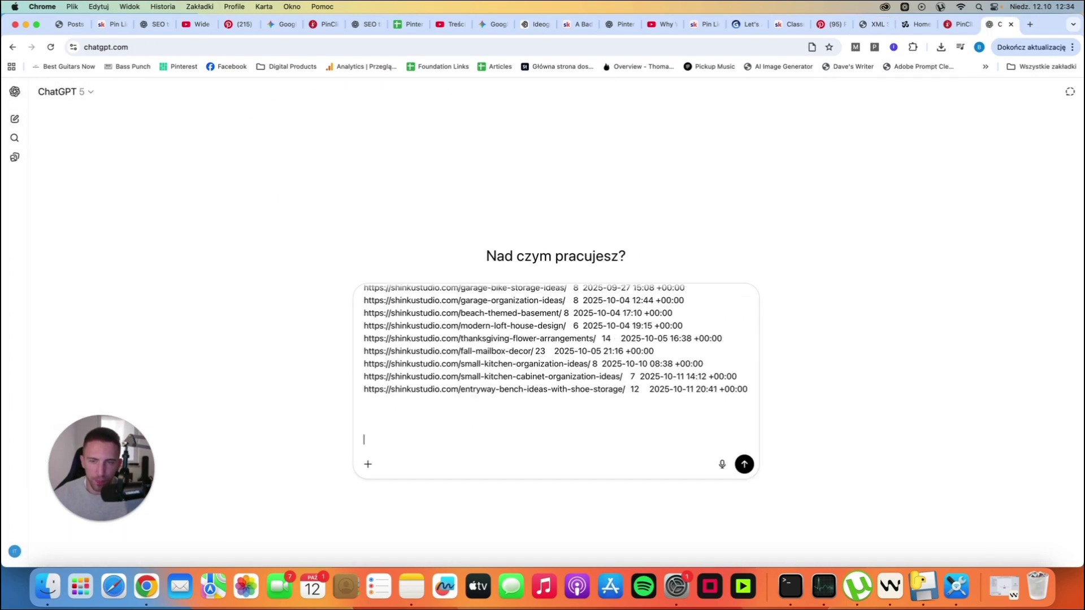
type("this is my site. i nee")
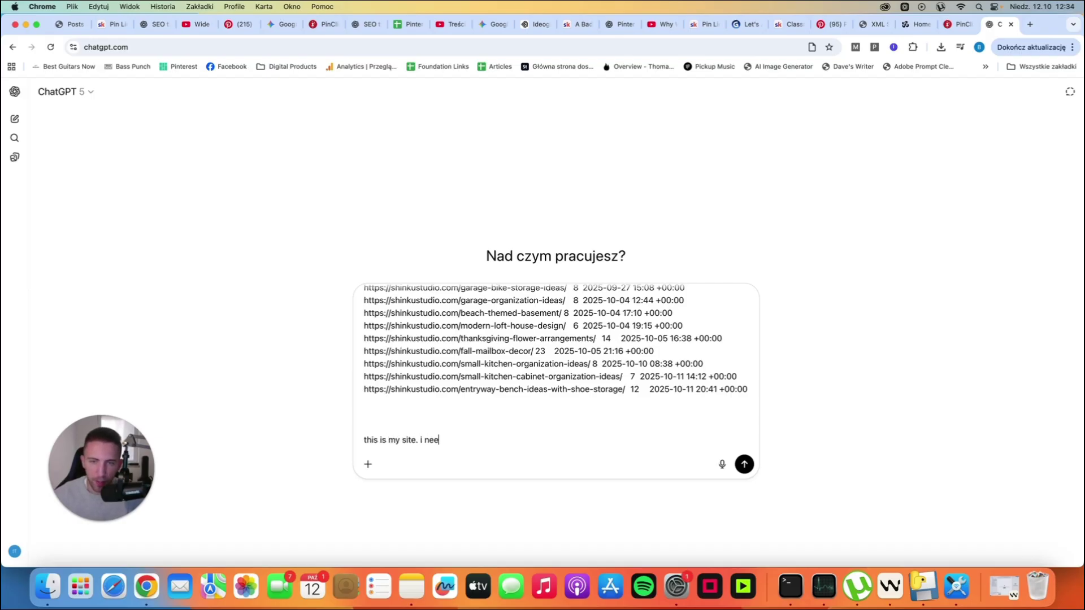
type("d 50 more article i")
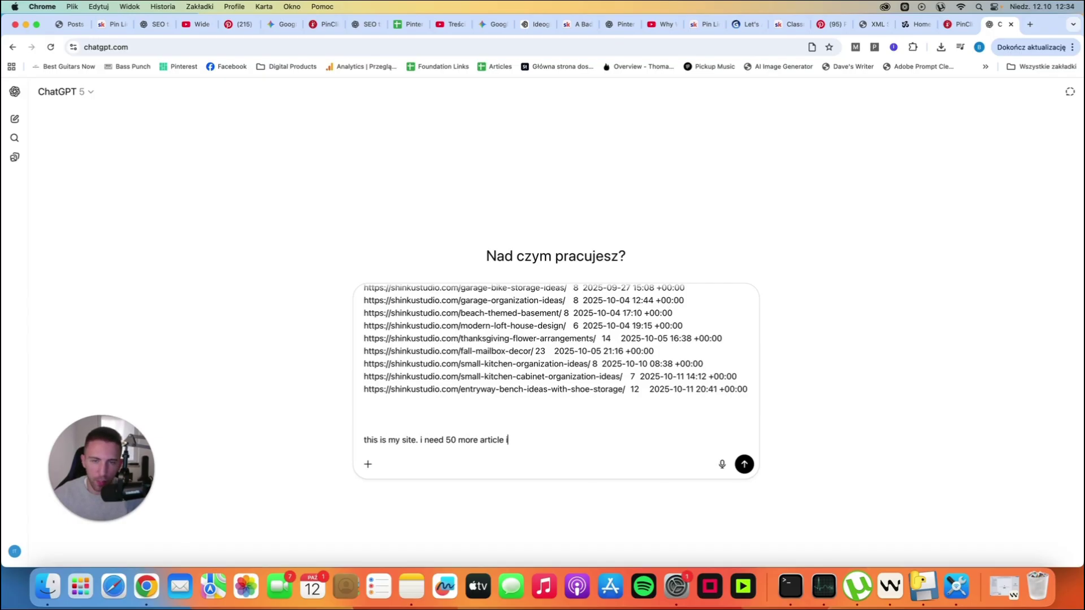
type("deas that will fit my theme. cany ou h")
key("BackSpace")
key("BackSpace")
key("BackSpace")
key("BackSpace")
key("BackSpace")
key("BackSpace")
type("you please help")
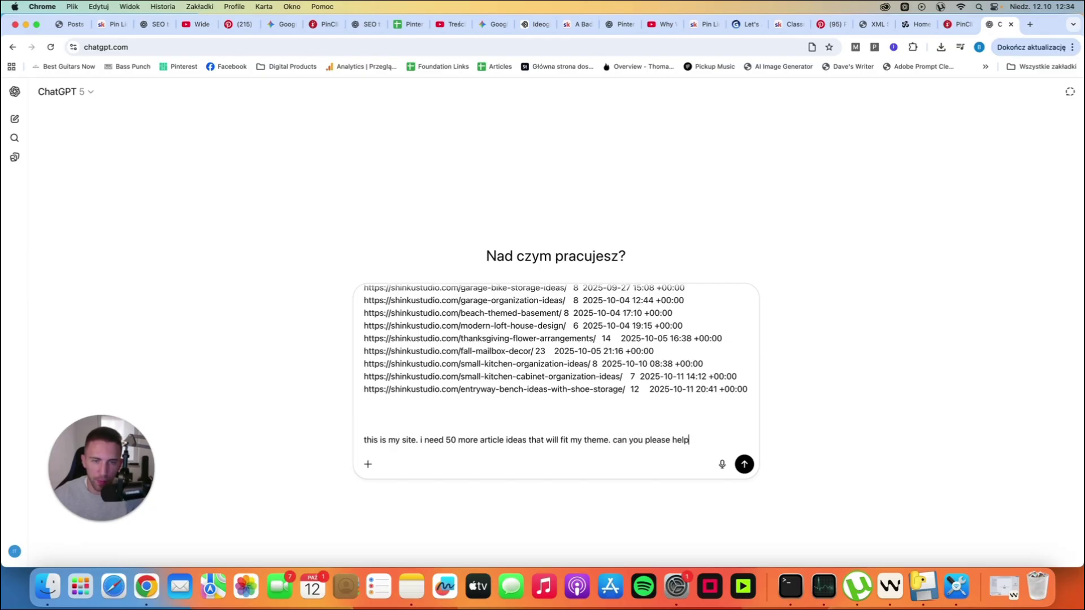
key("Return")
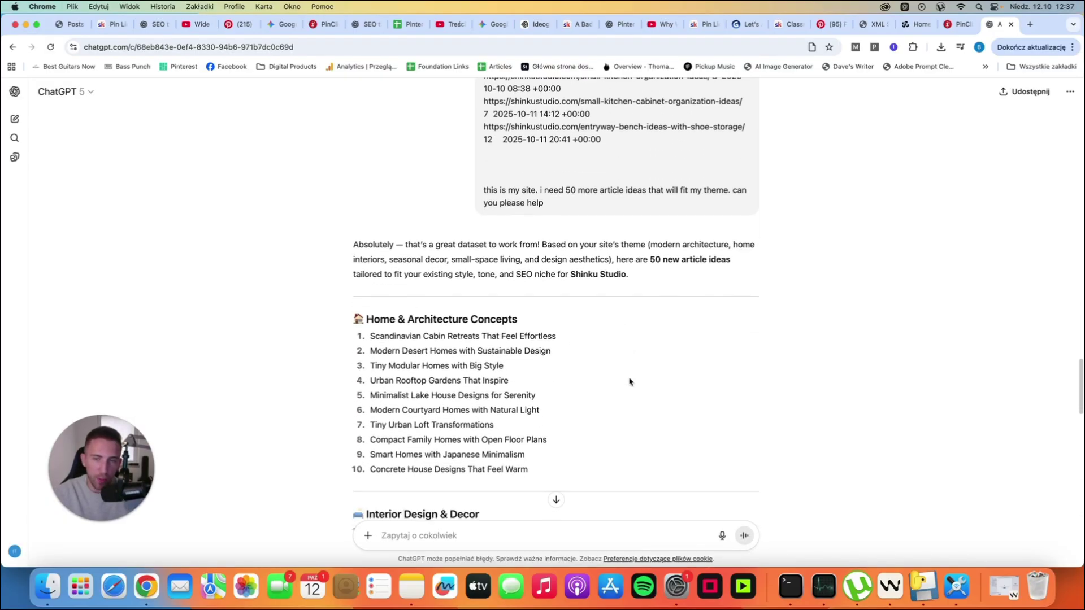
Step: Examine the suggested article ideas in the Home & Architecture Concepts and Interior Design & Decor sections of the reply
scroll(629, 381, "down", 5)
scroll(588, 385, "down", 2)
scroll(549, 389, "down", 1)
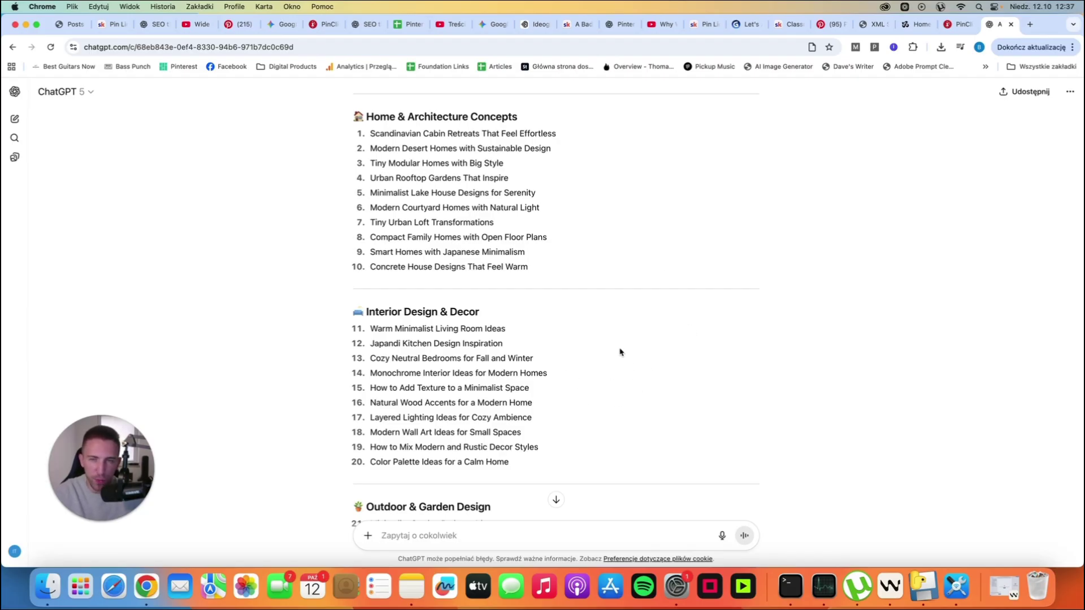
scroll(589, 350, "up", 5)
scroll(601, 356, "down", 3)
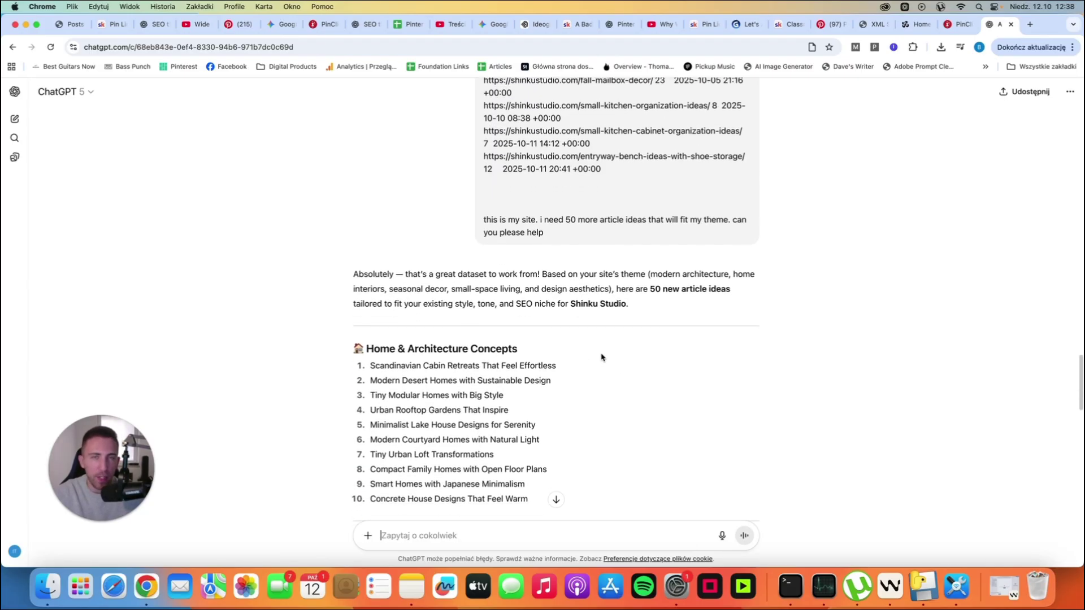
scroll(601, 357, "down", 2)
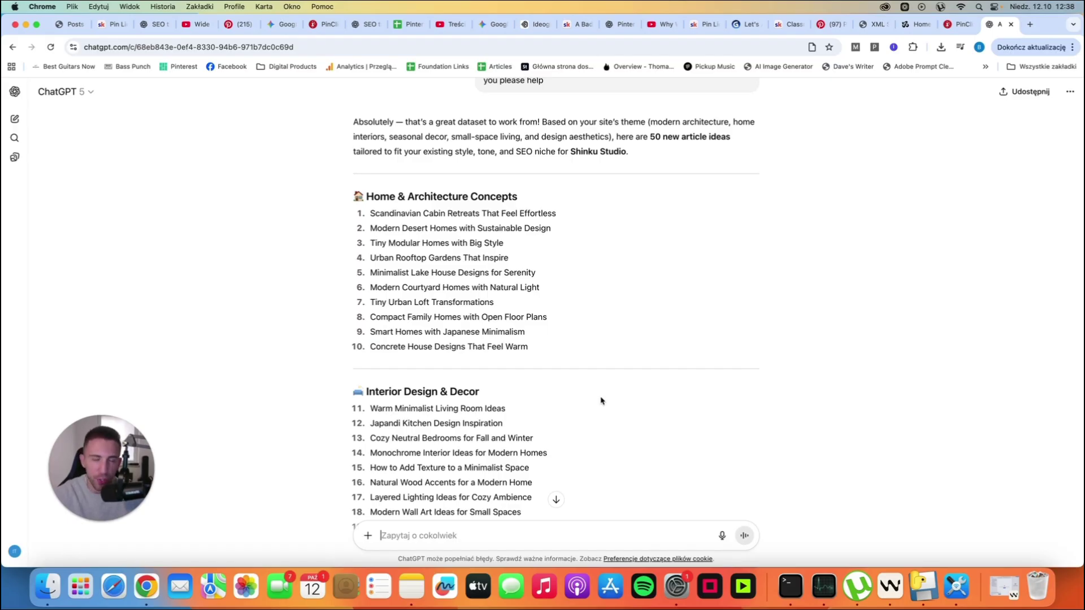
scroll(585, 399, "down", 1)
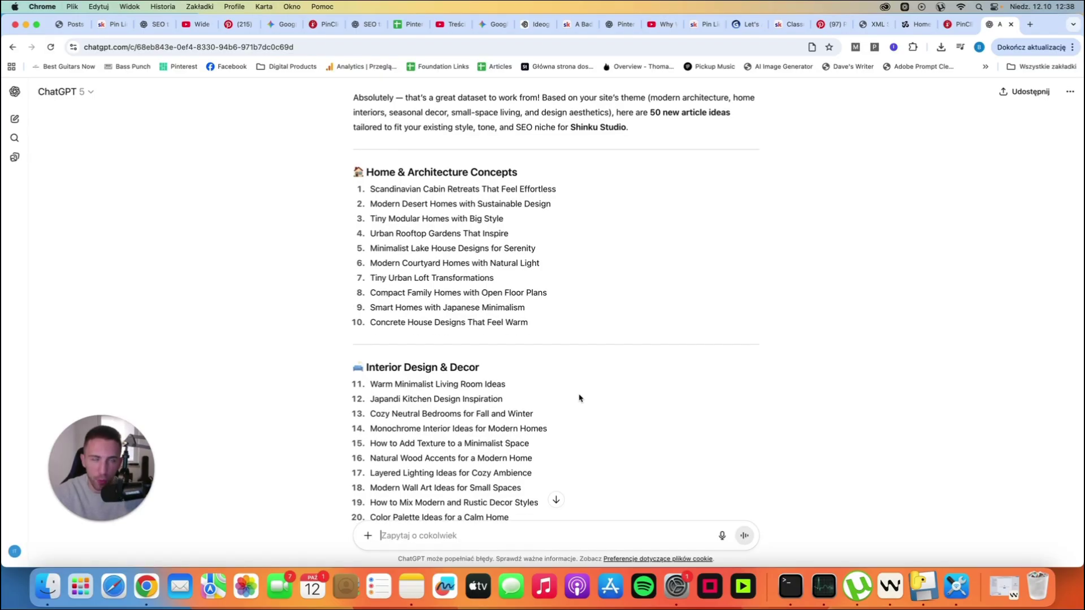
scroll(642, 372, "up", 5)
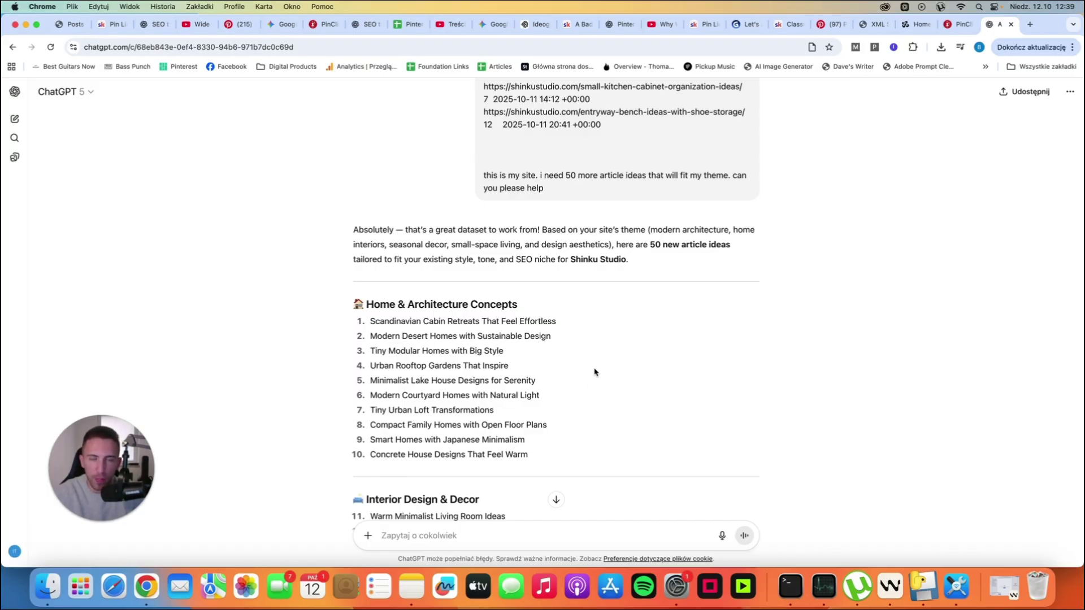
scroll(596, 372, "down", 1)
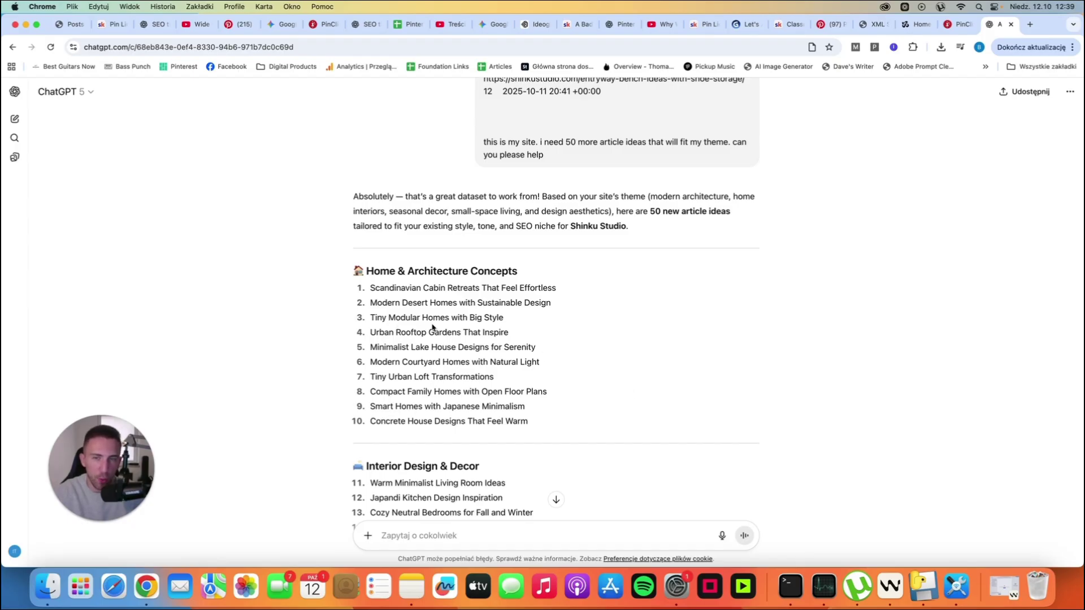
scroll(603, 375, "down", 1)
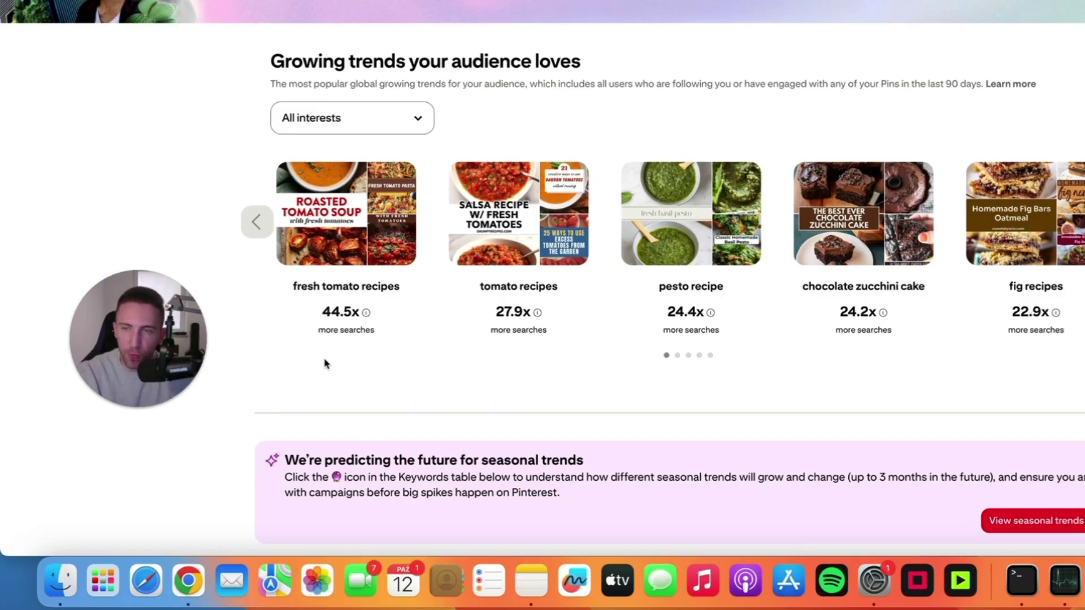
Step: In Pinterest Trends, filter the growing trends in the United States by the Home Decor interest
scroll(300, 384, "down", 10)
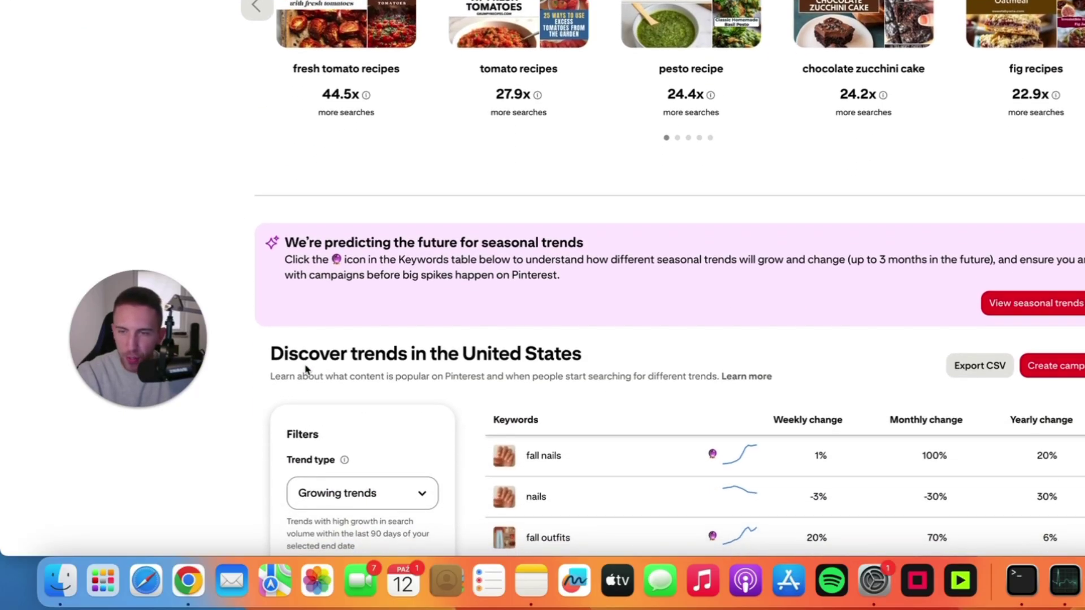
scroll(476, 245, "down", 3)
scroll(548, 310, "down", 2)
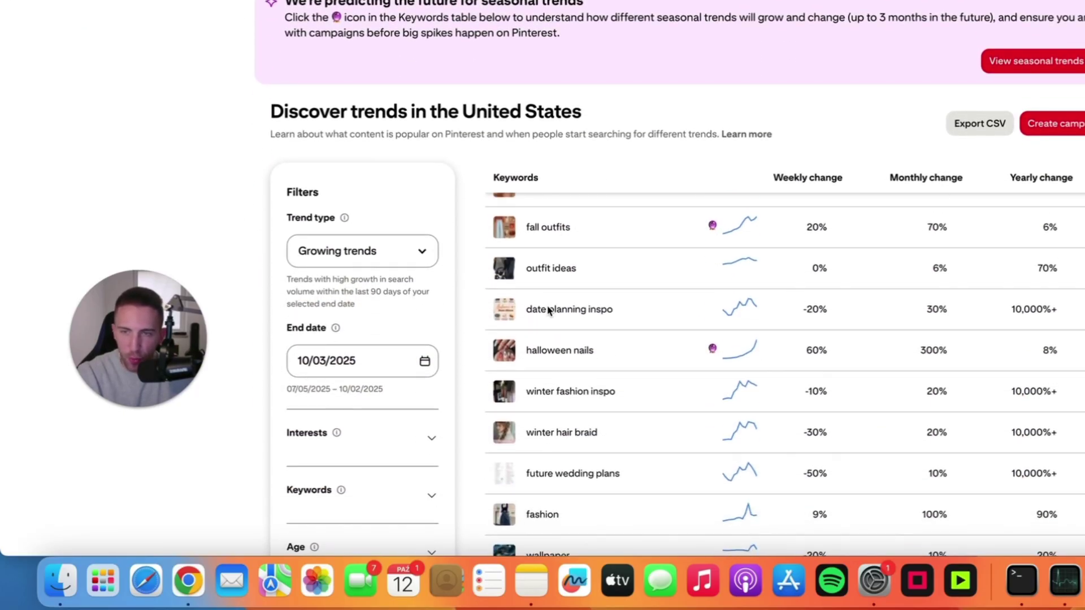
scroll(327, 392, "down", 3)
left_click(426, 368)
scroll(384, 440, "down", 2)
scroll(384, 440, "down", 5)
left_click(305, 490)
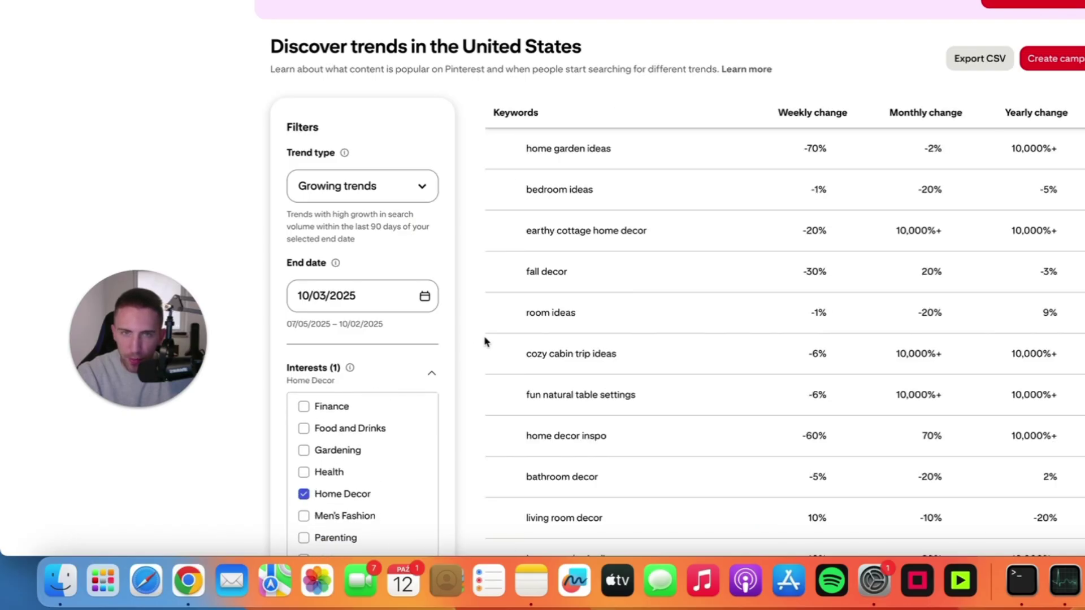
Step: Sort the Home Decor trend keywords by monthly change and check the available trend types, keeping Growing trends
left_click(915, 114)
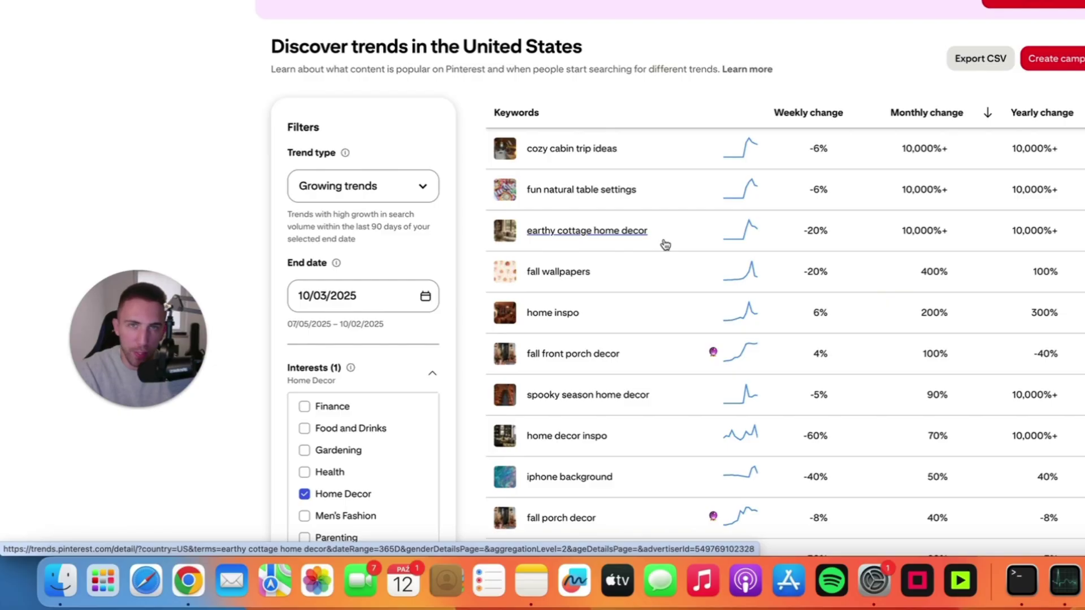
left_click(409, 184)
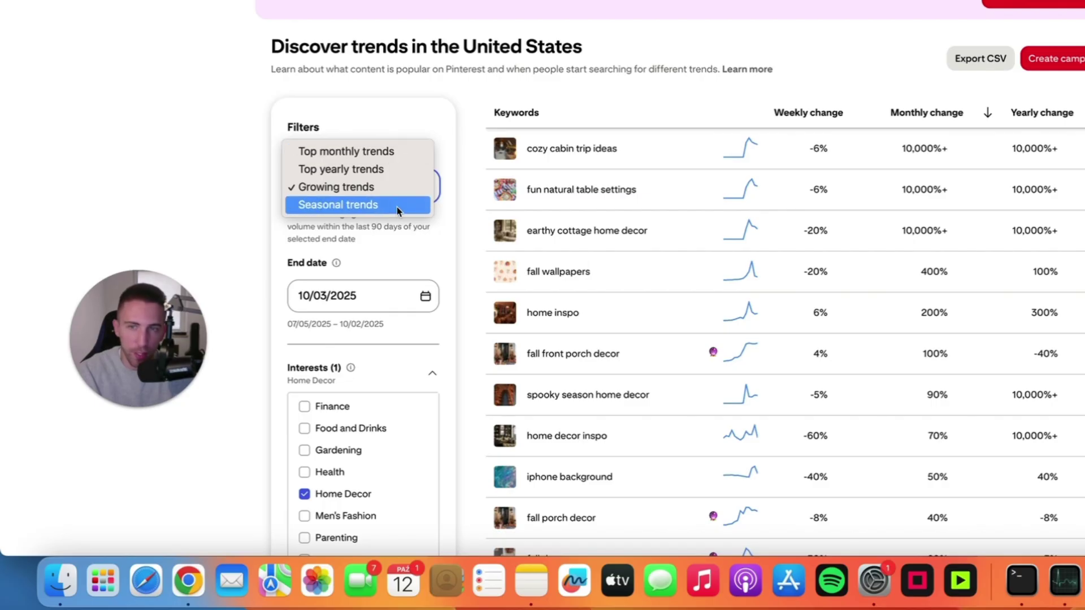
left_click(450, 251)
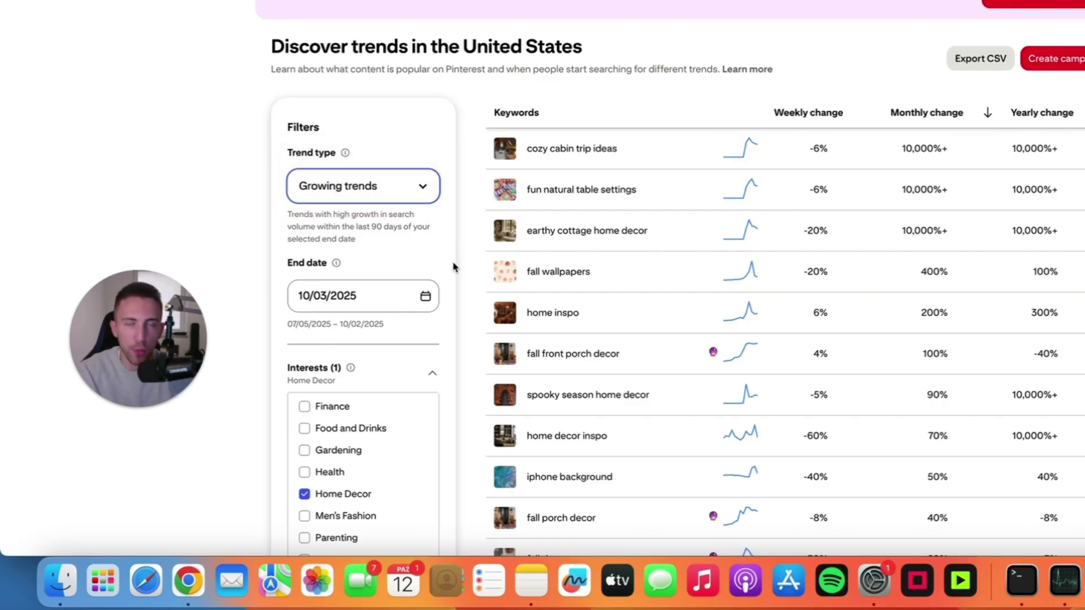